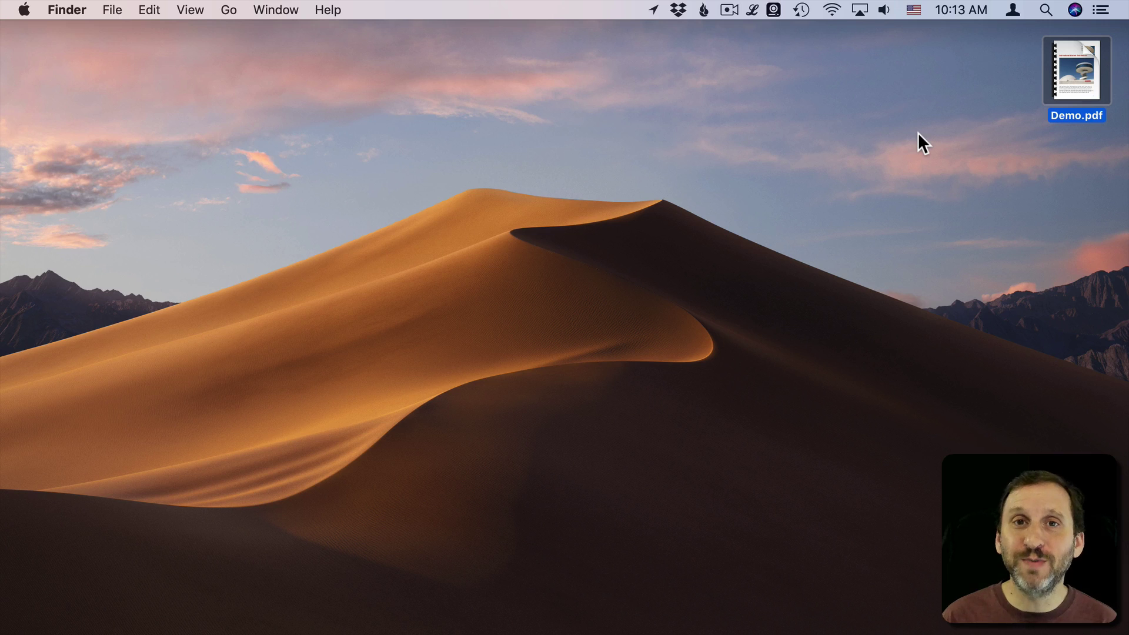
Open Demo.pdf from the desktop in Preview with its page thumbnails shown in the sidebar.
{"action": "double_click", "coordinate": [1075, 61]}
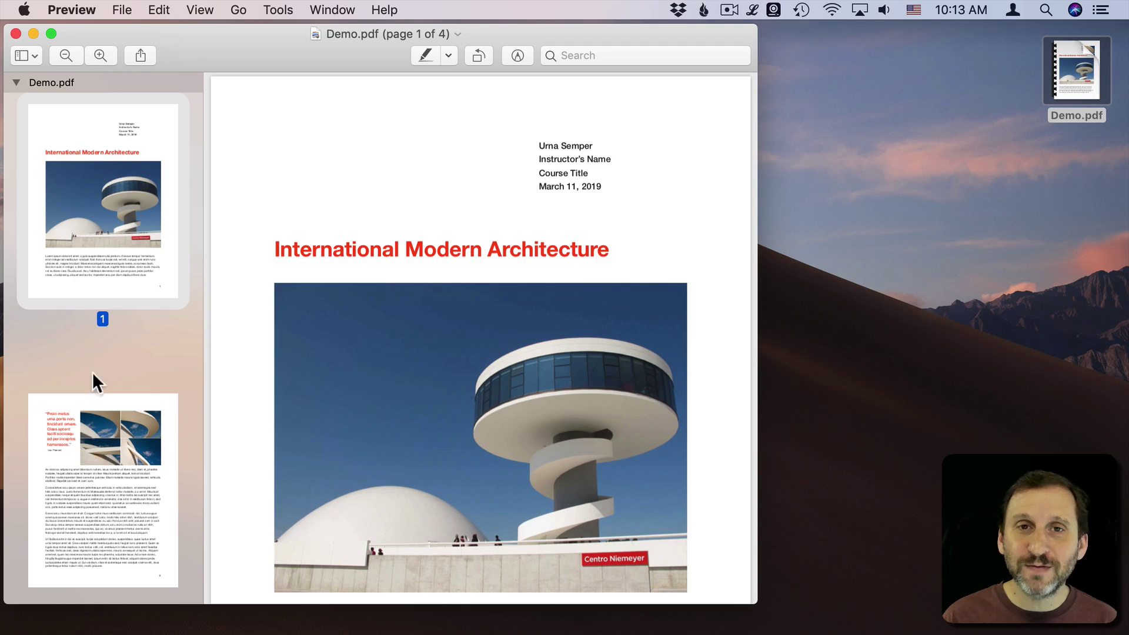
{"action": "left_click", "coordinate": [24, 56]}
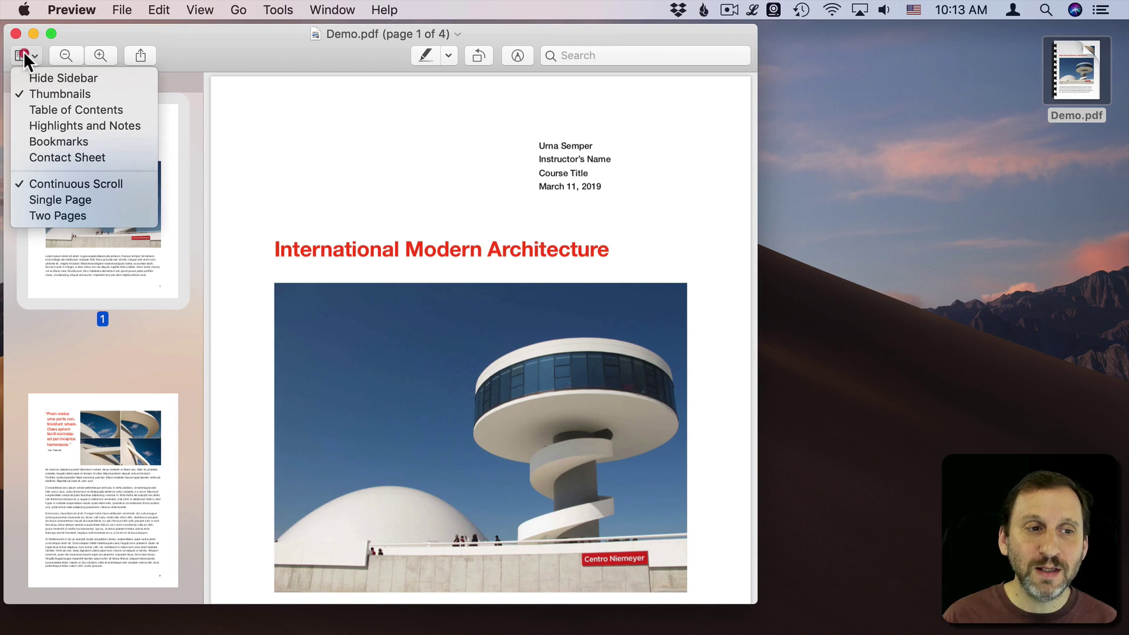
{"action": "left_click", "coordinate": [38, 91]}
Look through the page thumbnails of Demo.pdf, viewing pages 3, 4 and 1.
{"action": "scroll", "coordinate": [100, 411], "scroll_direction": "down", "scroll_amount": 5}
{"action": "scroll", "coordinate": [100, 411], "scroll_direction": "down", "scroll_amount": 5}
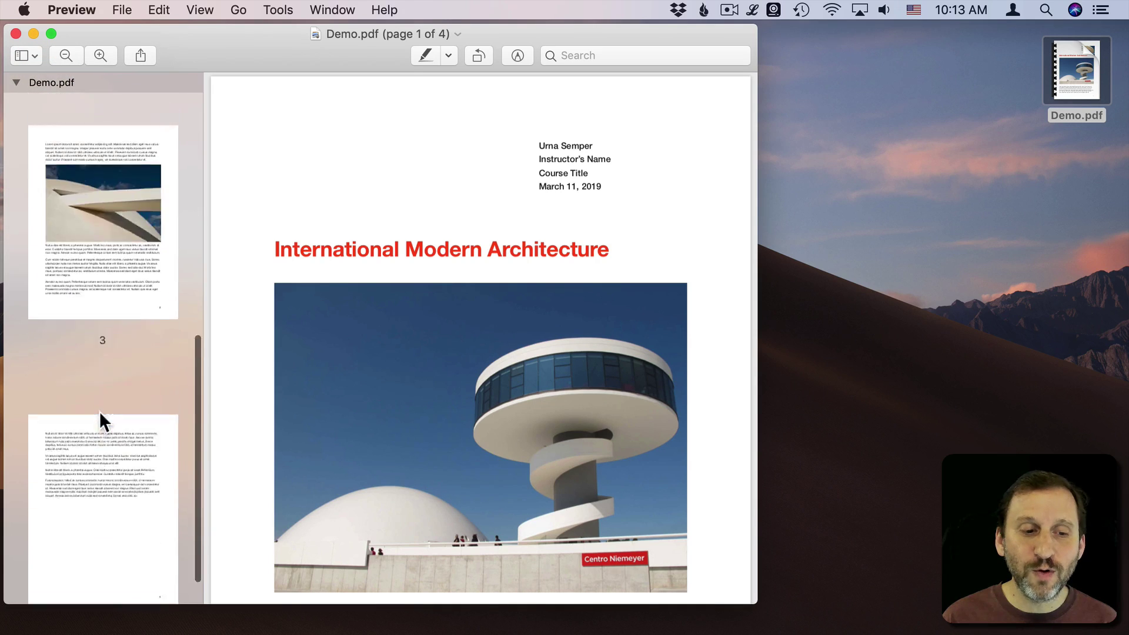
{"action": "left_click", "coordinate": [108, 231]}
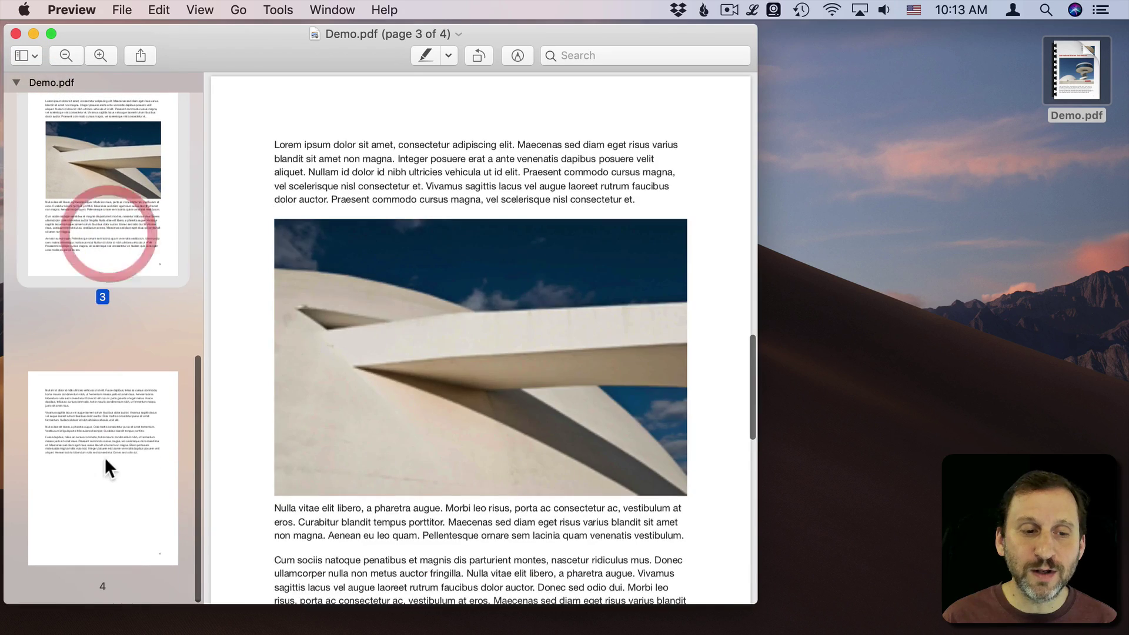
{"action": "left_click", "coordinate": [104, 447]}
{"action": "scroll", "coordinate": [103, 443], "scroll_direction": "up", "scroll_amount": 10}
{"action": "left_click", "coordinate": [111, 210]}
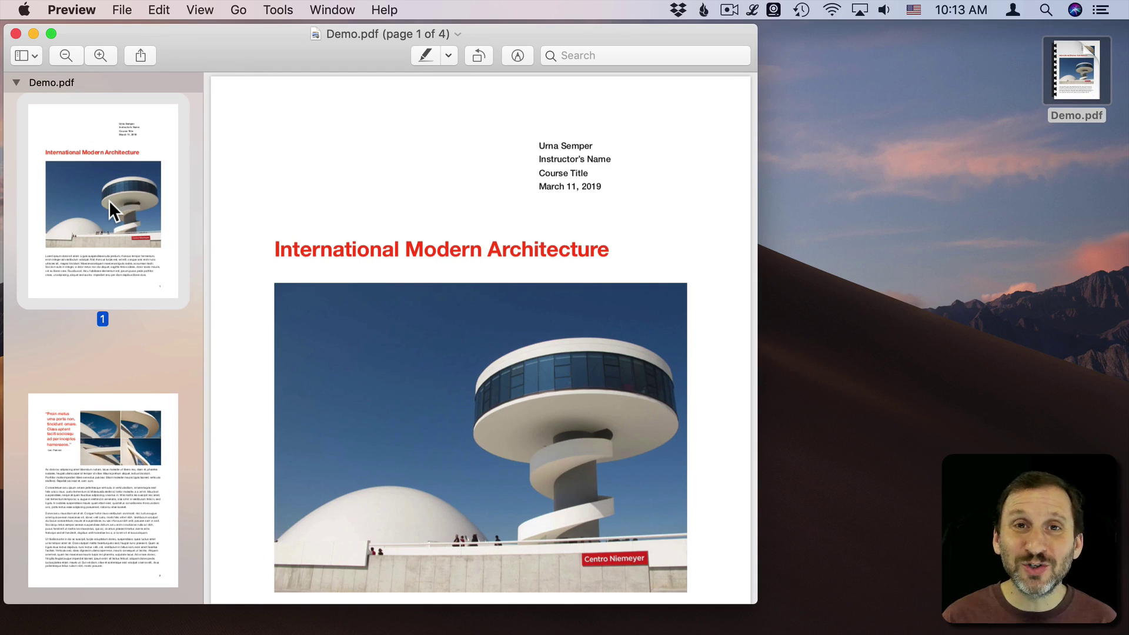
{"action": "scroll", "coordinate": [120, 335], "scroll_direction": "down", "scroll_amount": 5}
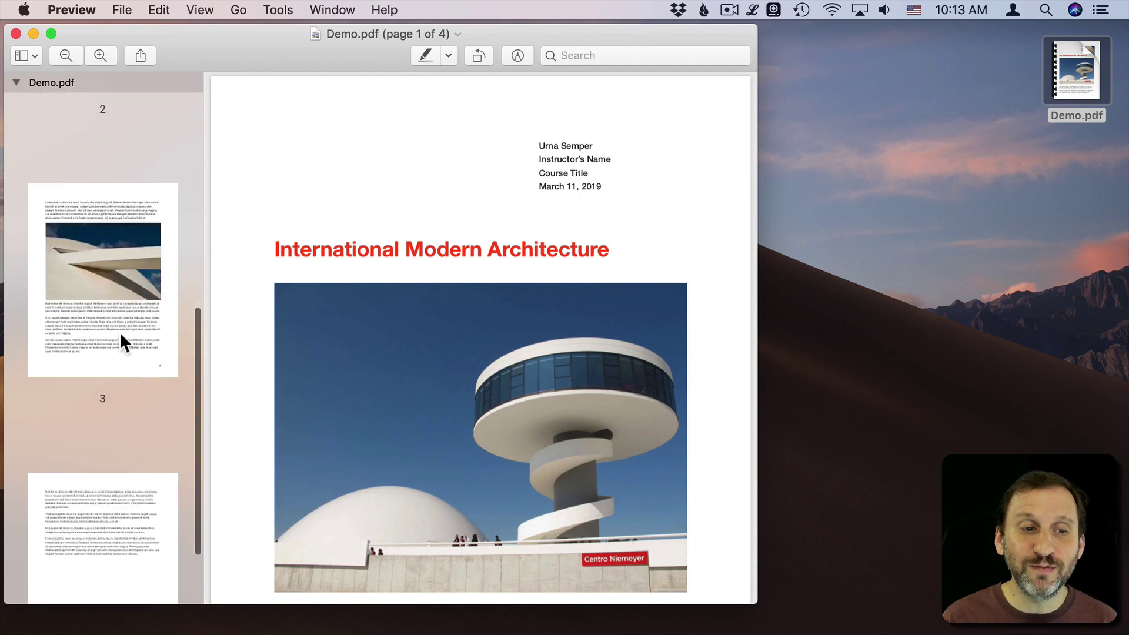
{"action": "scroll", "coordinate": [120, 334], "scroll_direction": "up", "scroll_amount": 5}
{"action": "scroll", "coordinate": [120, 333], "scroll_direction": "up", "scroll_amount": 2}
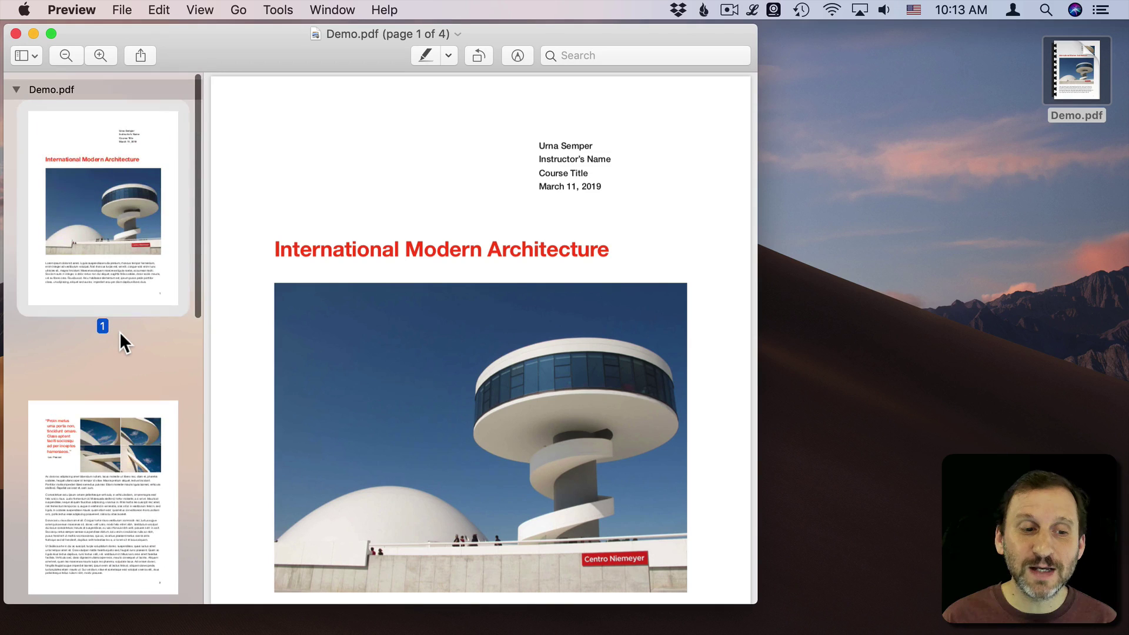
{"action": "scroll", "coordinate": [119, 332], "scroll_direction": "down", "scroll_amount": 3}
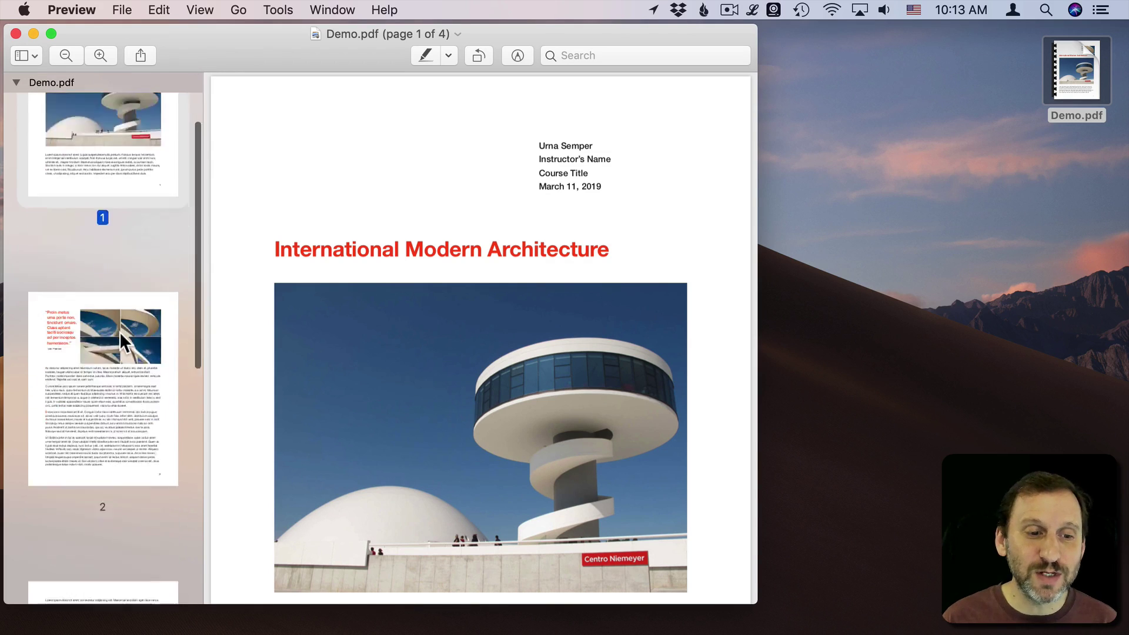
{"action": "scroll", "coordinate": [119, 331], "scroll_direction": "down", "scroll_amount": 5}
{"action": "scroll", "coordinate": [119, 332], "scroll_direction": "down", "scroll_amount": 9}
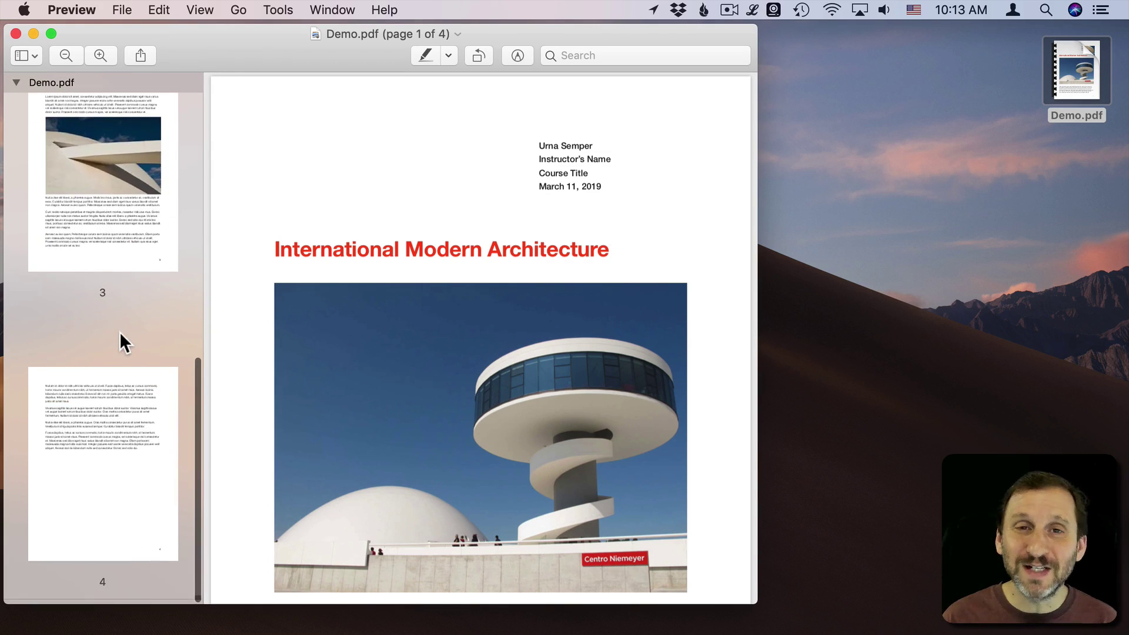
Delete pages 3 and 4 from Demo.pdf and undo the deletion.
{"action": "left_click", "coordinate": [114, 223]}
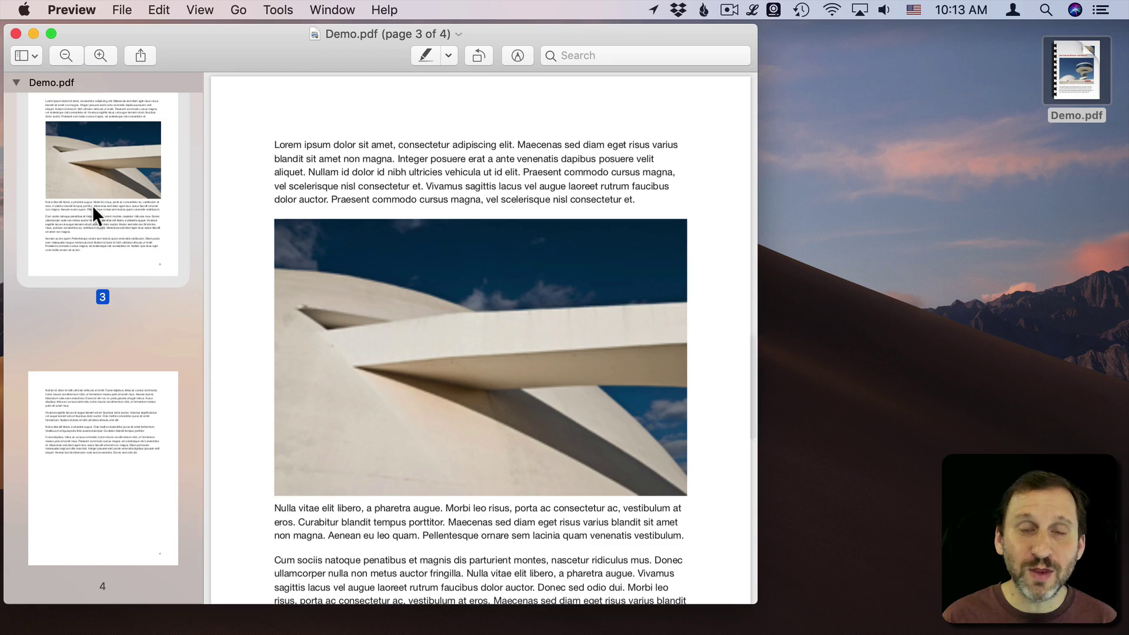
{"action": "left_click", "coordinate": [103, 491], "text": "shift"}
{"action": "key", "text": "Delete"}
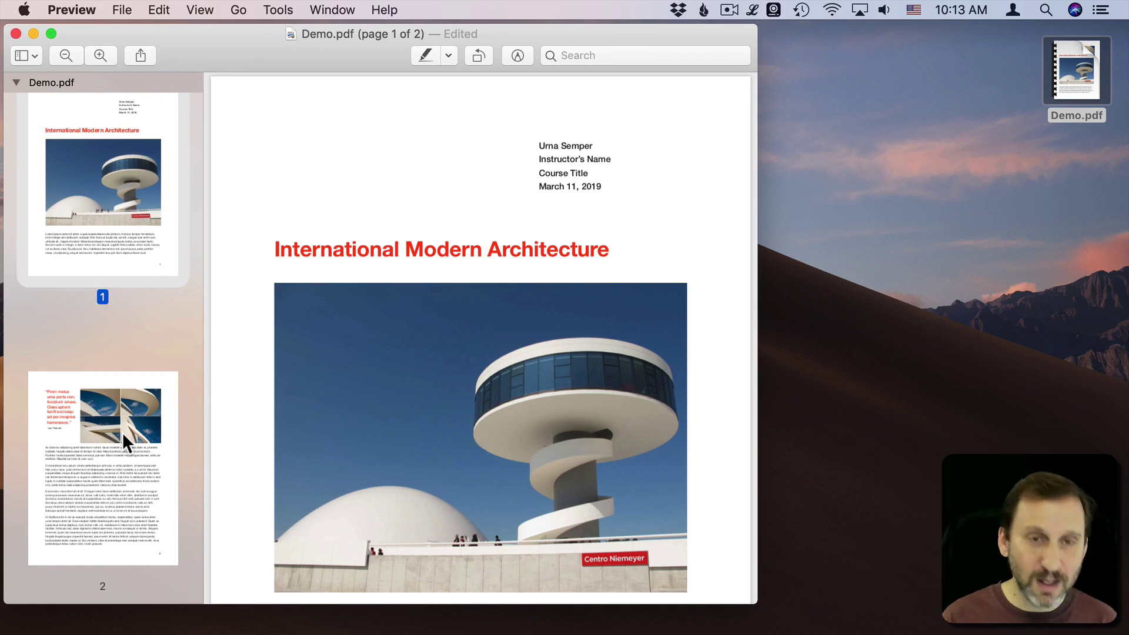
{"action": "key", "text": "super+z"}
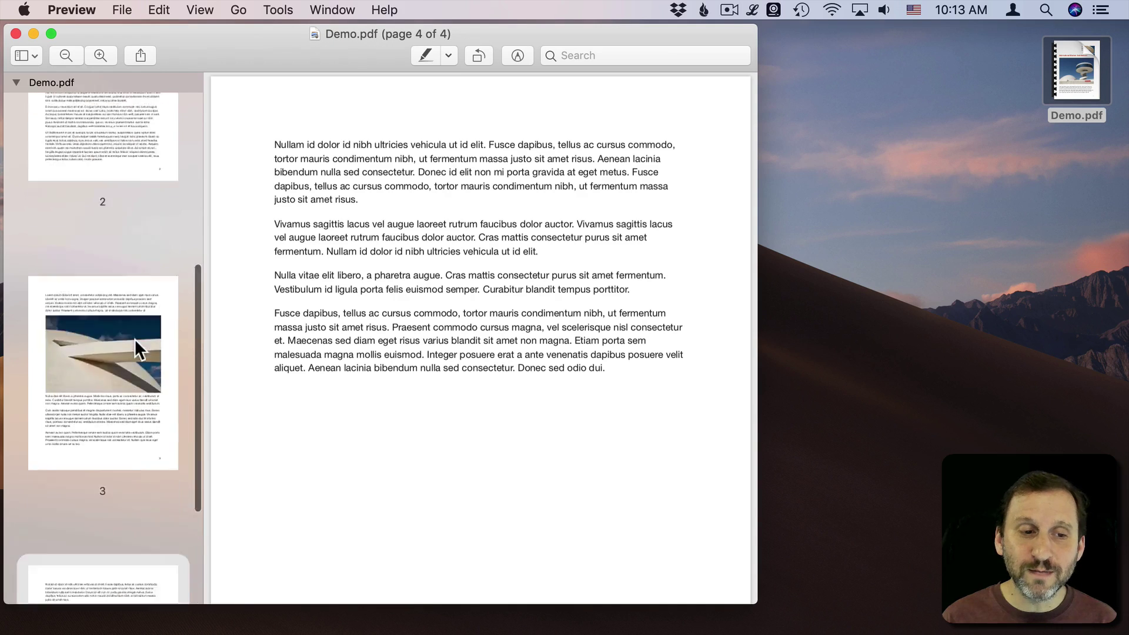
Delete pages 1 and 2 from Demo.pdf and undo that deletion.
{"action": "scroll", "coordinate": [135, 339], "scroll_direction": "up", "scroll_amount": 6}
{"action": "left_click", "coordinate": [125, 203]}
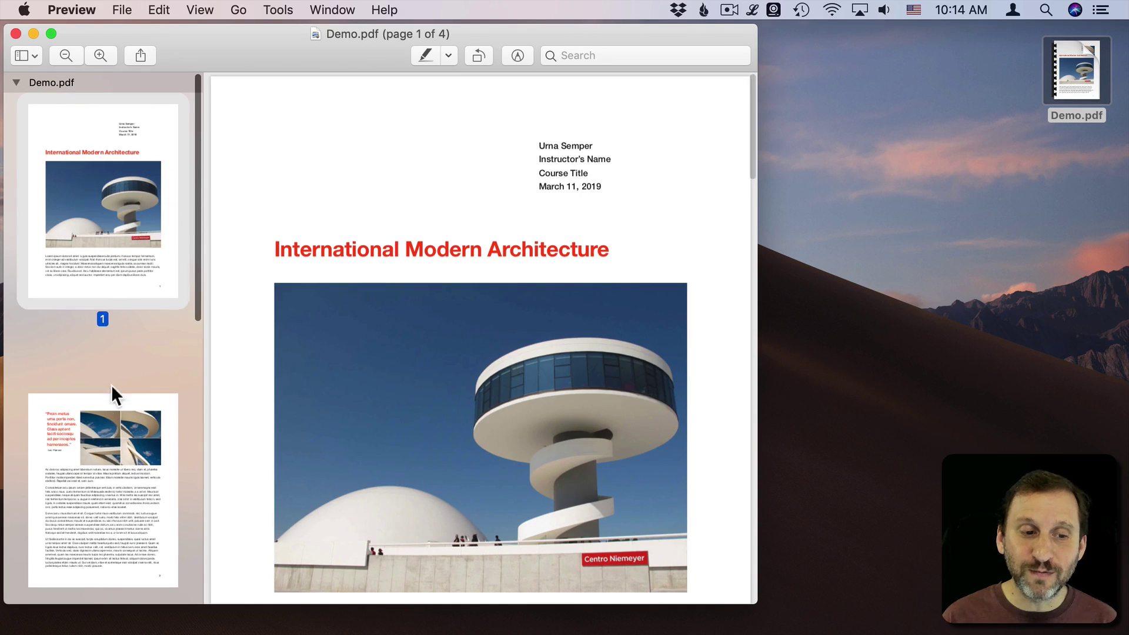
{"action": "left_click", "coordinate": [105, 483]}
{"action": "scroll", "coordinate": [104, 483], "scroll_direction": "down", "scroll_amount": 5}
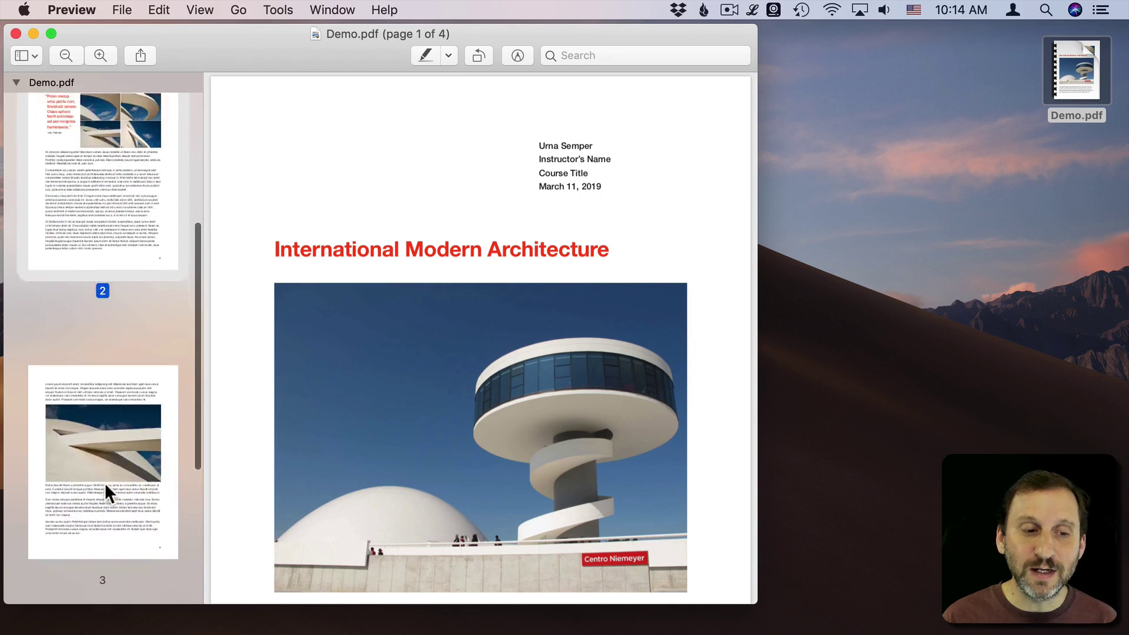
{"action": "key", "text": "Delete"}
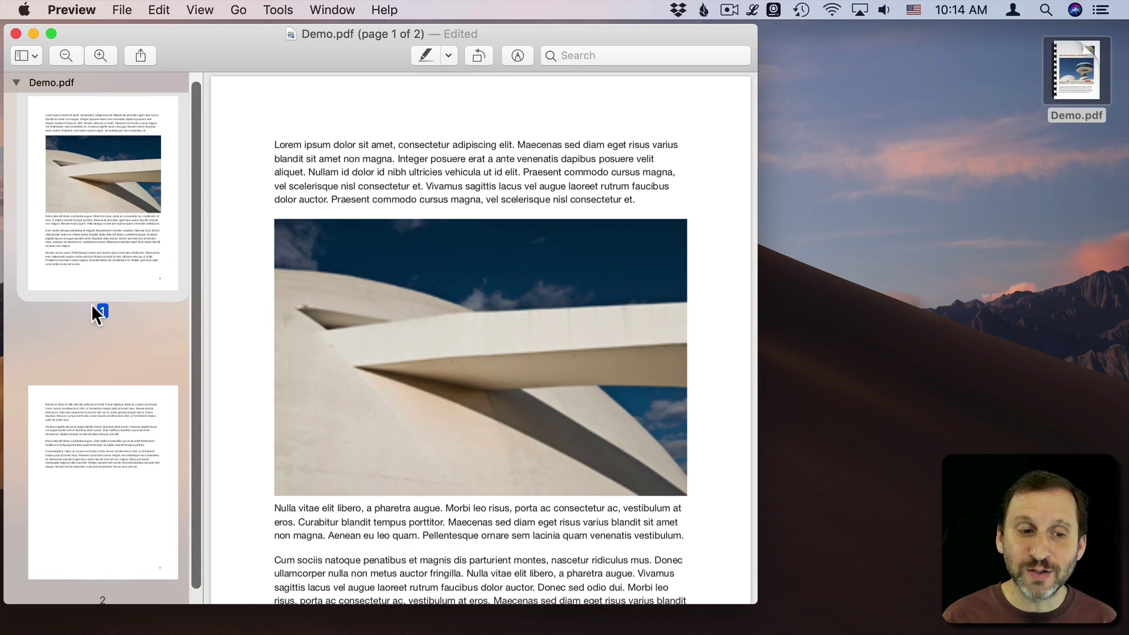
{"action": "key", "text": "super+z"}
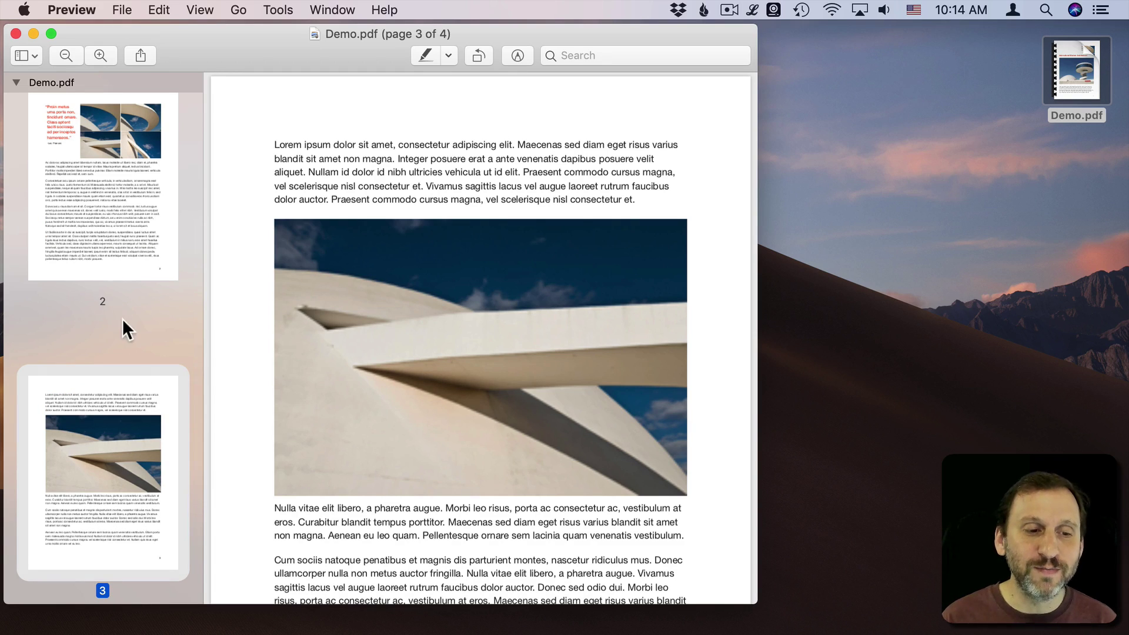
Copy pages 1 and 2 of Demo.pdf and create a new document from the clipboard.
{"action": "scroll", "coordinate": [145, 179], "scroll_direction": "up", "scroll_amount": 5}
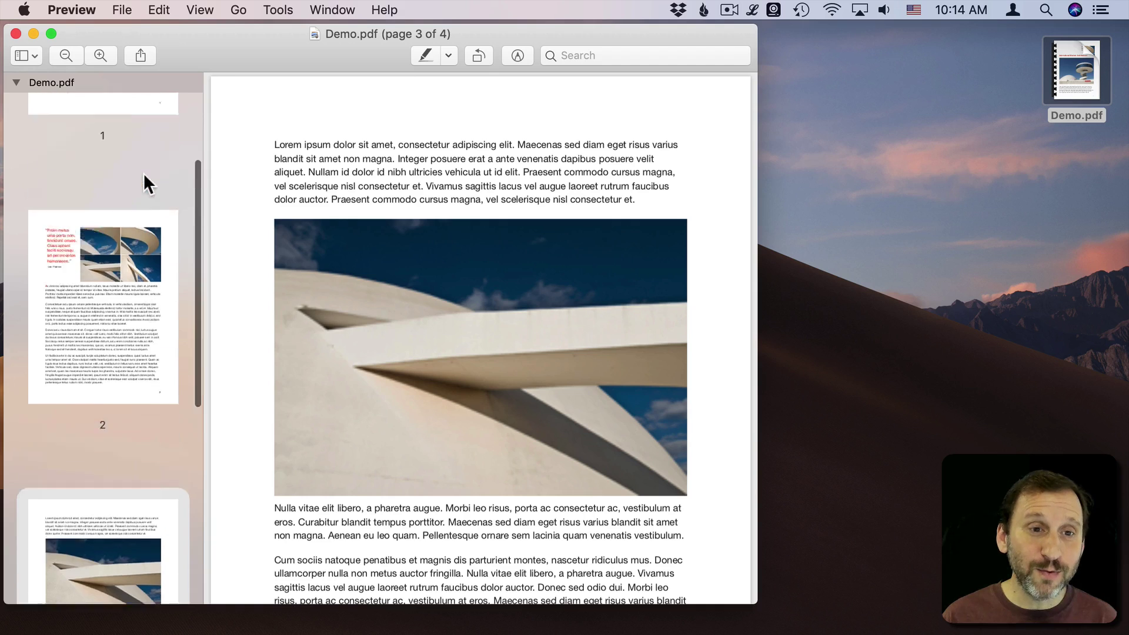
{"action": "left_click", "coordinate": [123, 258]}
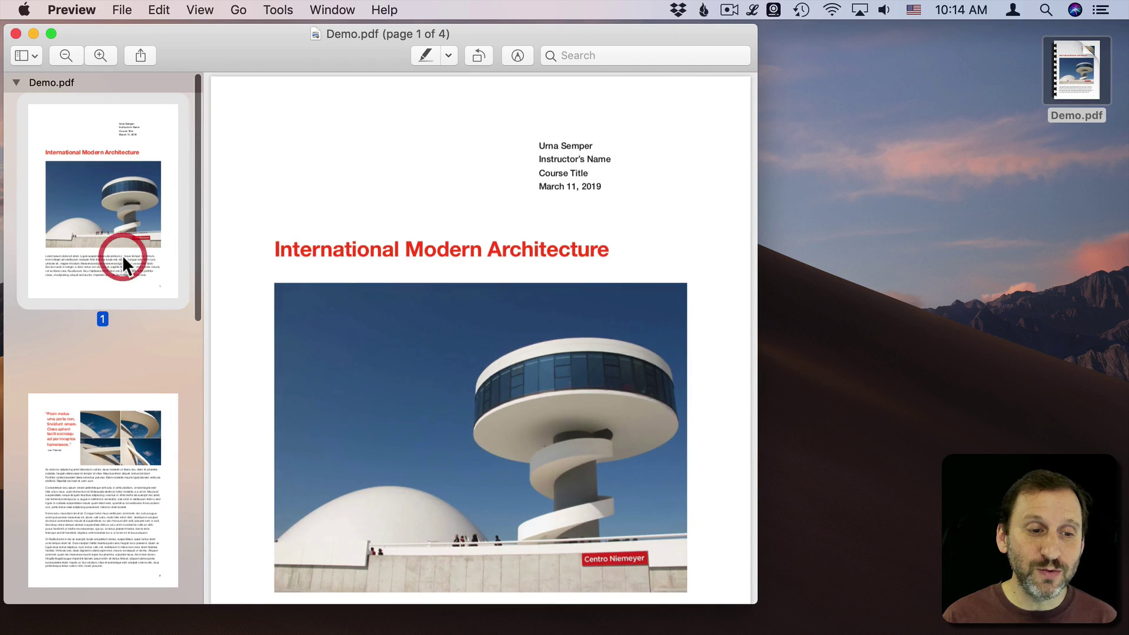
{"action": "left_click", "coordinate": [129, 489], "text": "super"}
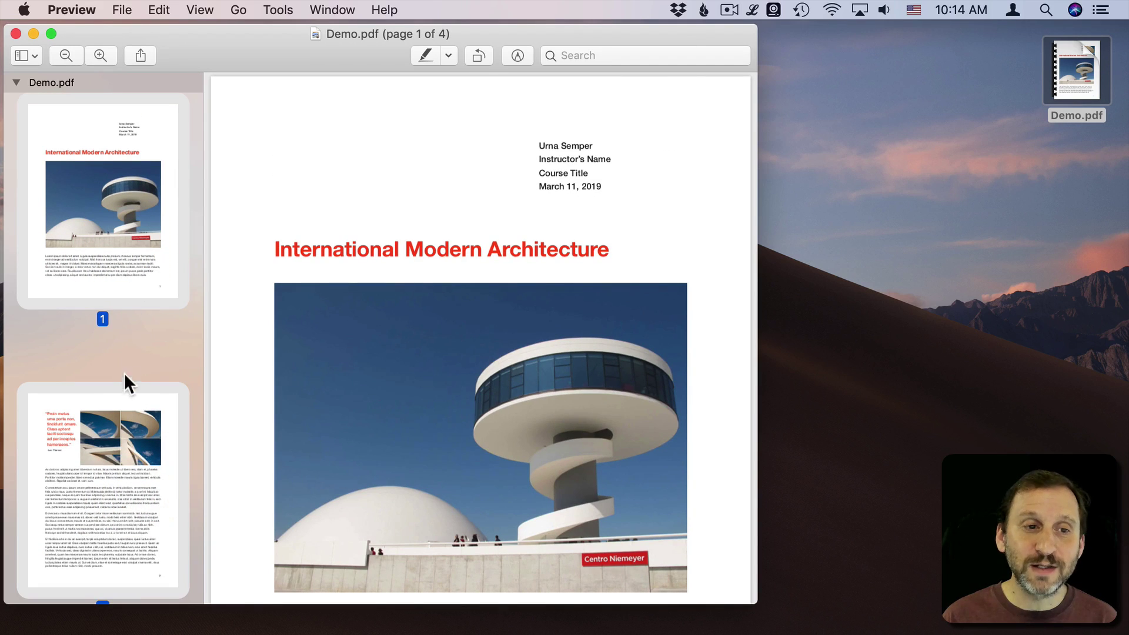
{"action": "left_click", "coordinate": [158, 10]}
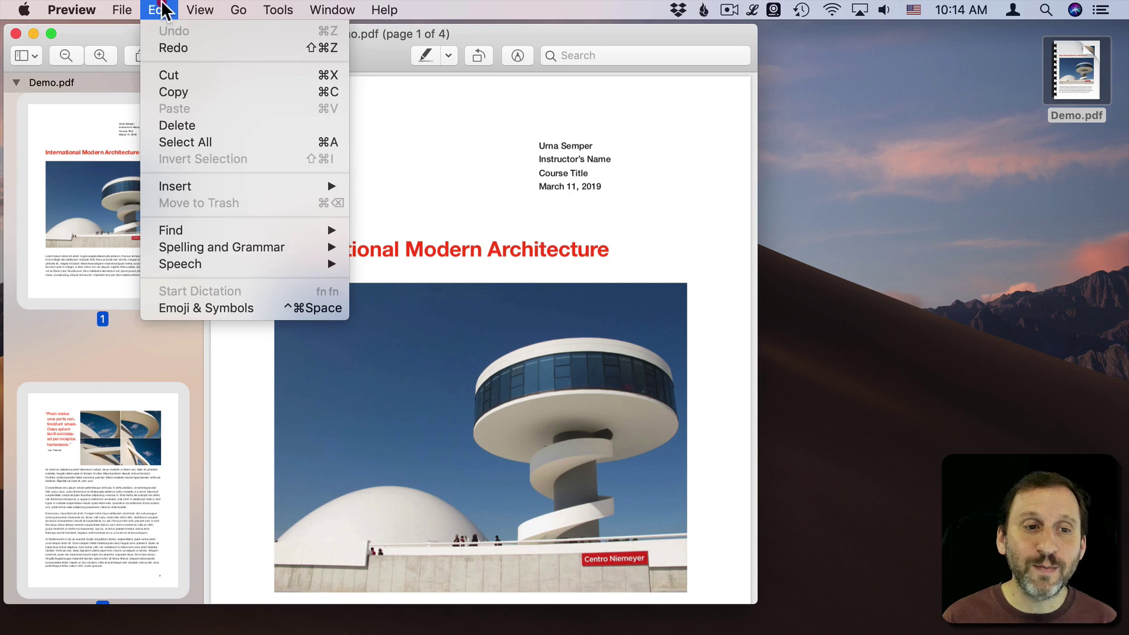
{"action": "left_click", "coordinate": [179, 86]}
{"action": "left_click", "coordinate": [117, 9]}
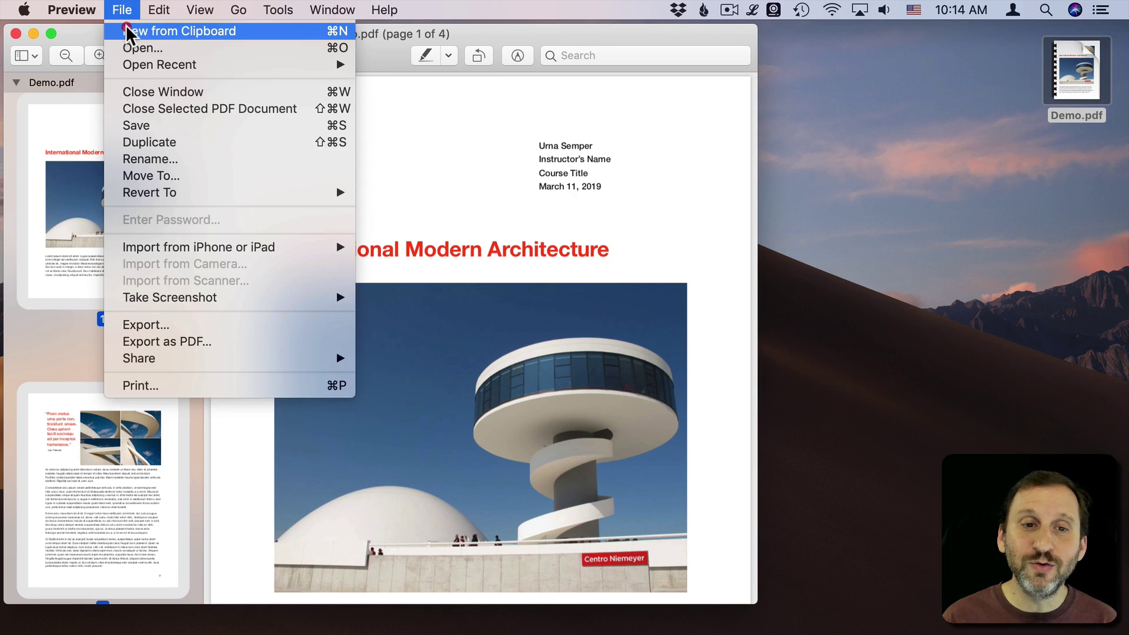
{"action": "left_click", "coordinate": [126, 26]}
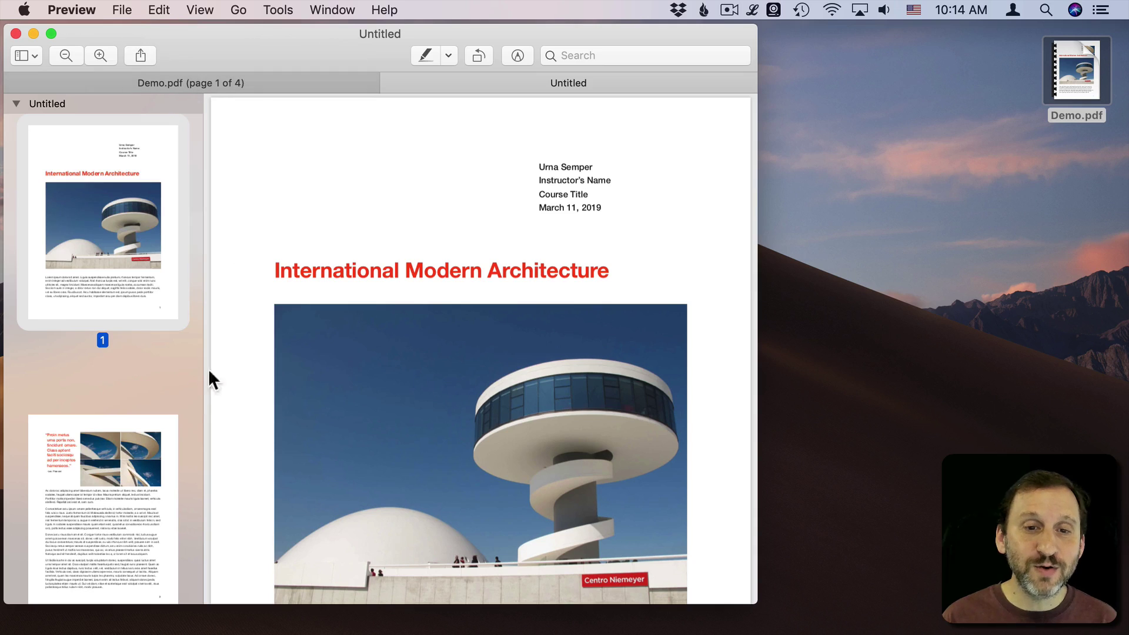
Save the new document with pages 1 and 2 on the desktop as Demo1.pdf and close it.
{"action": "scroll", "coordinate": [127, 456], "scroll_direction": "down", "scroll_amount": 3}
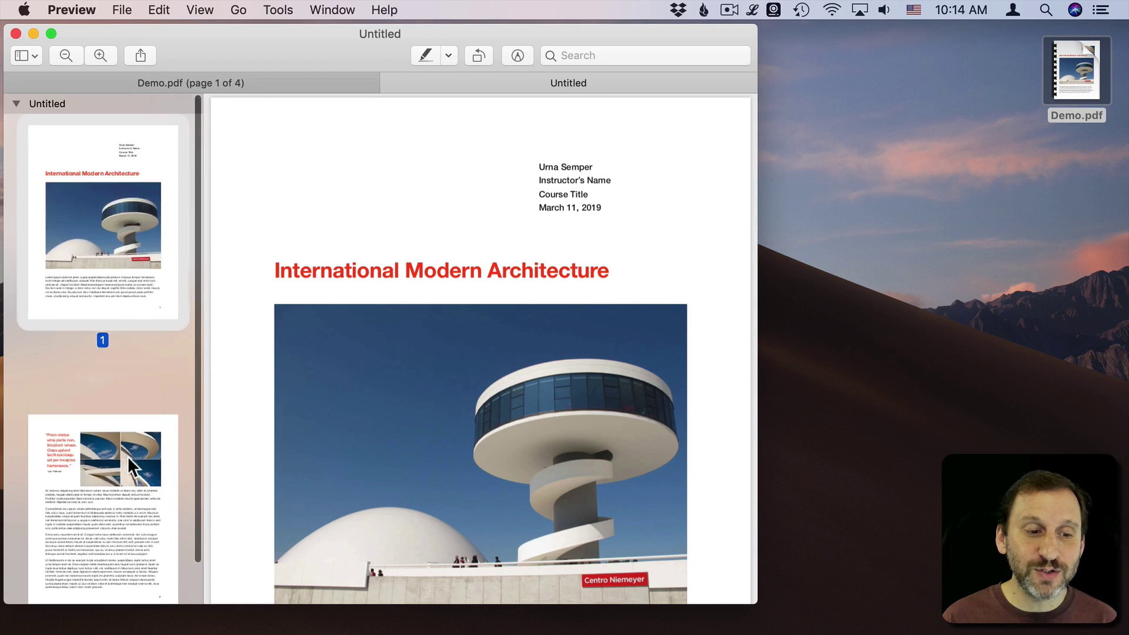
{"action": "key", "text": "super+s"}
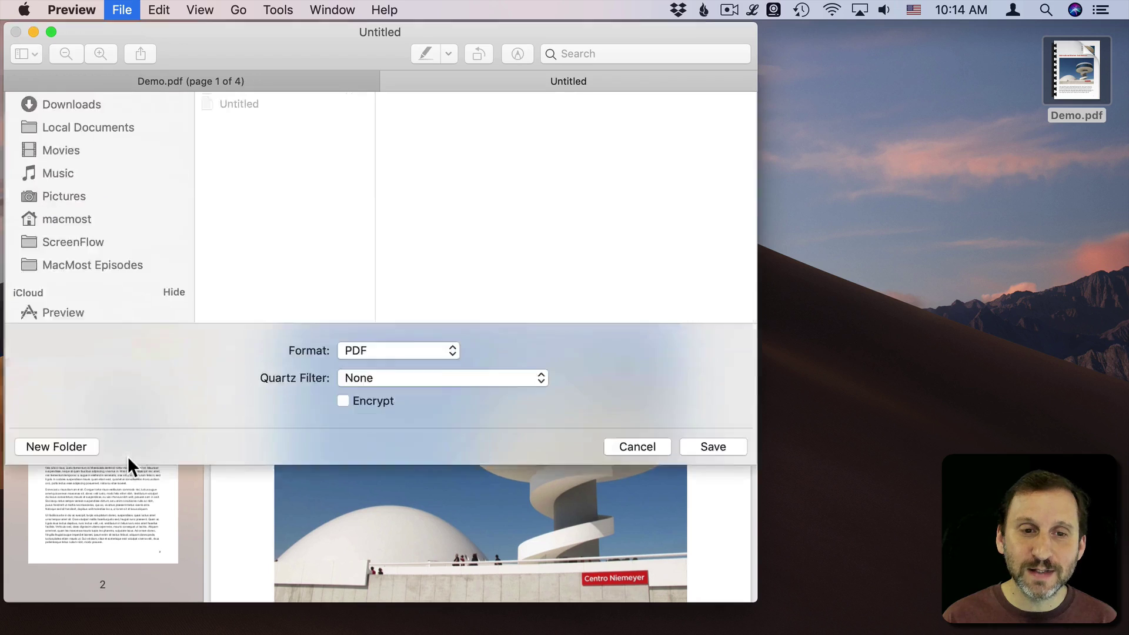
{"action": "type", "text": "Demo2"}
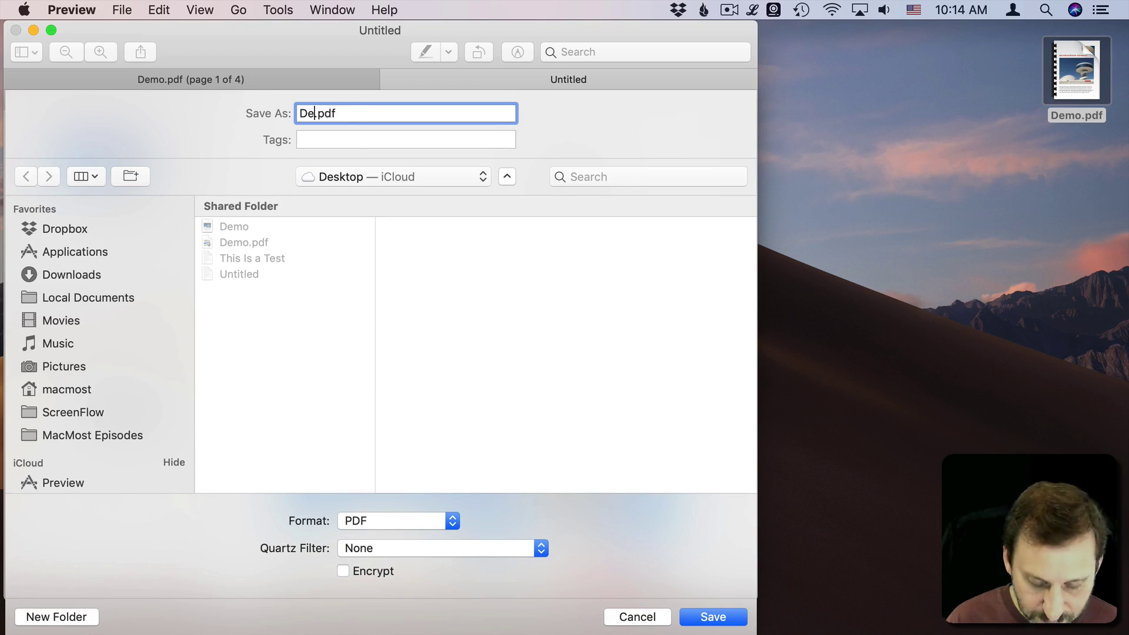
{"action": "key", "text": "Return"}
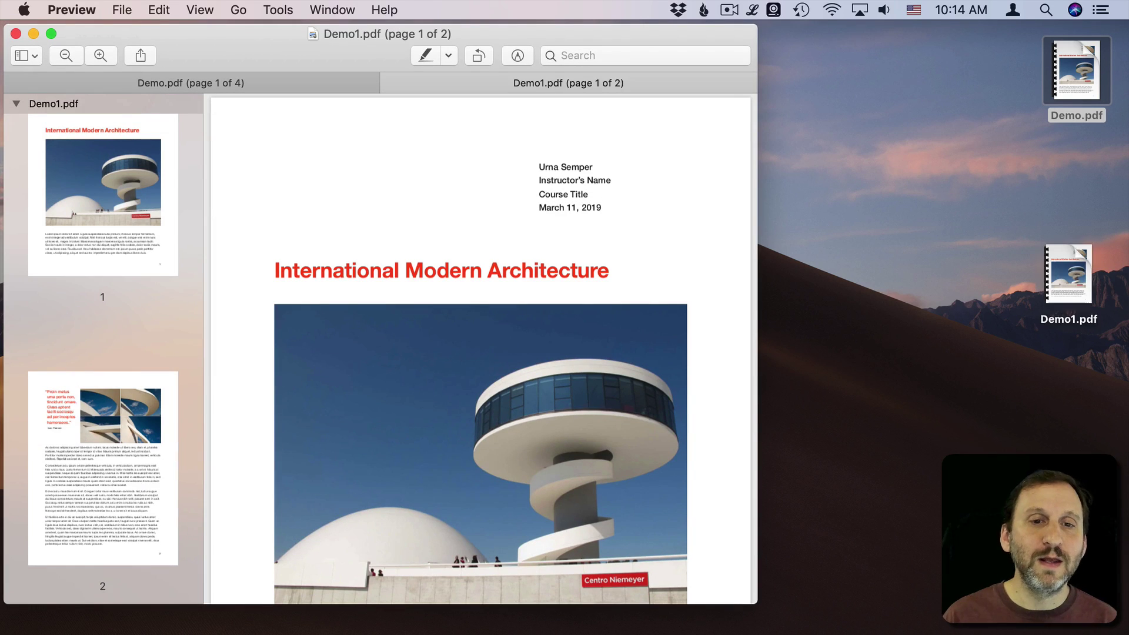
{"action": "left_click", "coordinate": [387, 81]}
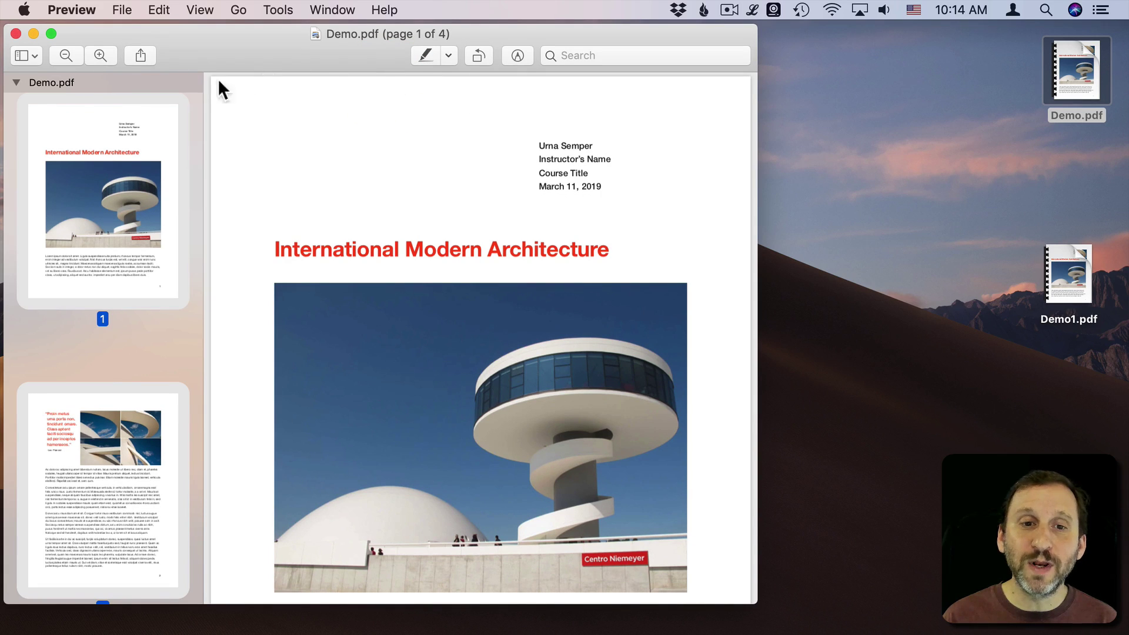
Copy pages 3 and 4 of Demo.pdf and create a new document from the clipboard.
{"action": "scroll", "coordinate": [152, 379], "scroll_direction": "down", "scroll_amount": 5}
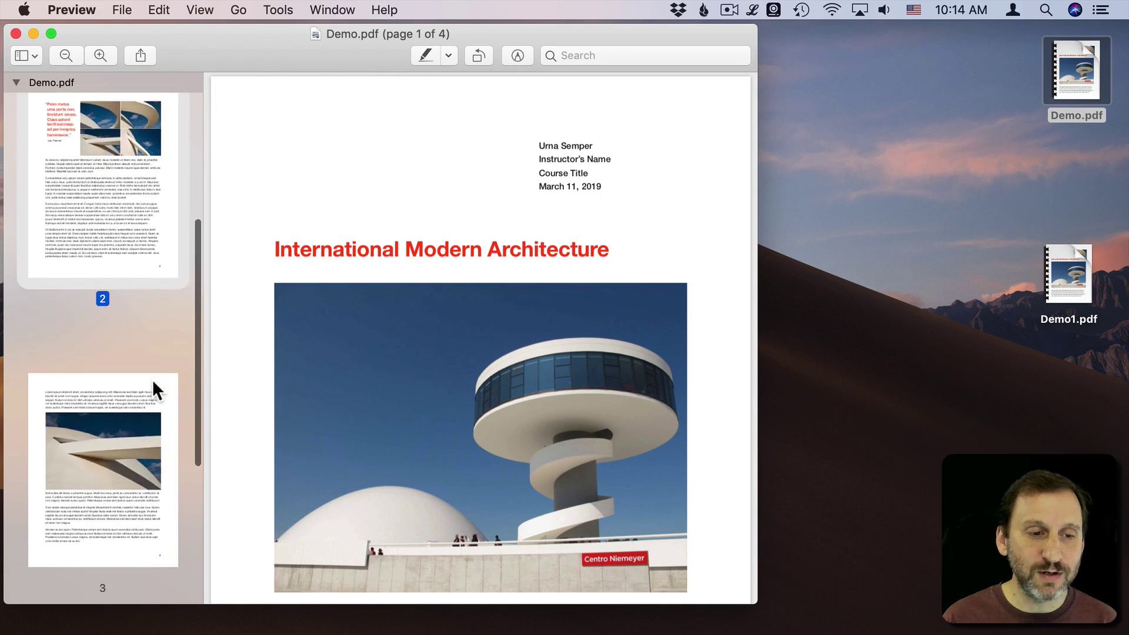
{"action": "scroll", "coordinate": [153, 380], "scroll_direction": "up", "scroll_amount": 5}
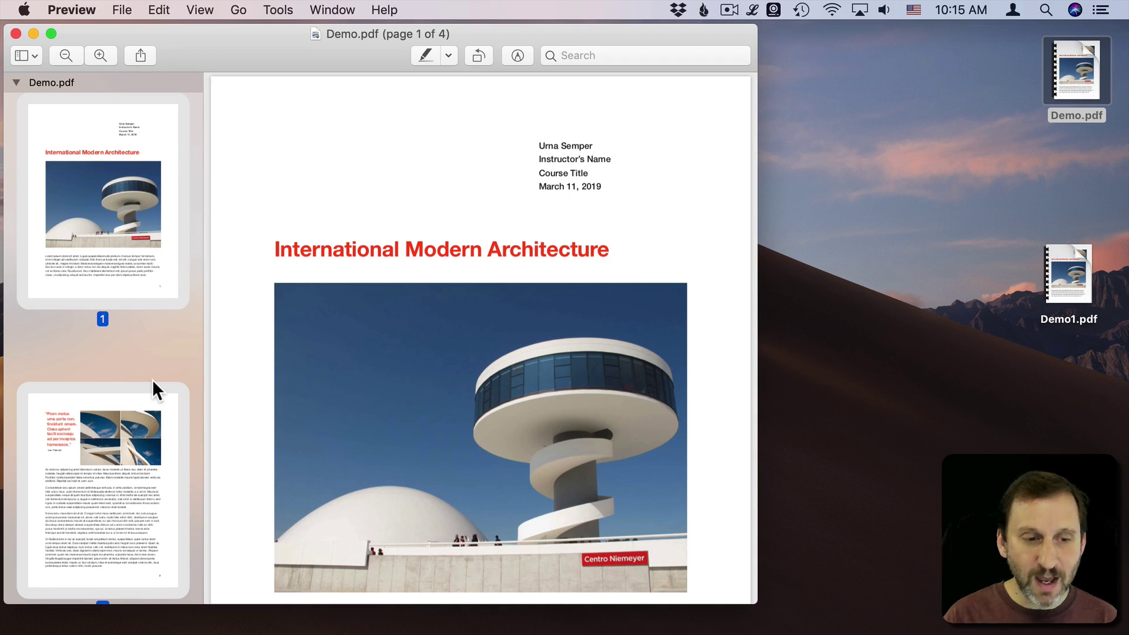
{"action": "scroll", "coordinate": [153, 379], "scroll_direction": "down", "scroll_amount": 8}
{"action": "left_click", "coordinate": [140, 185]}
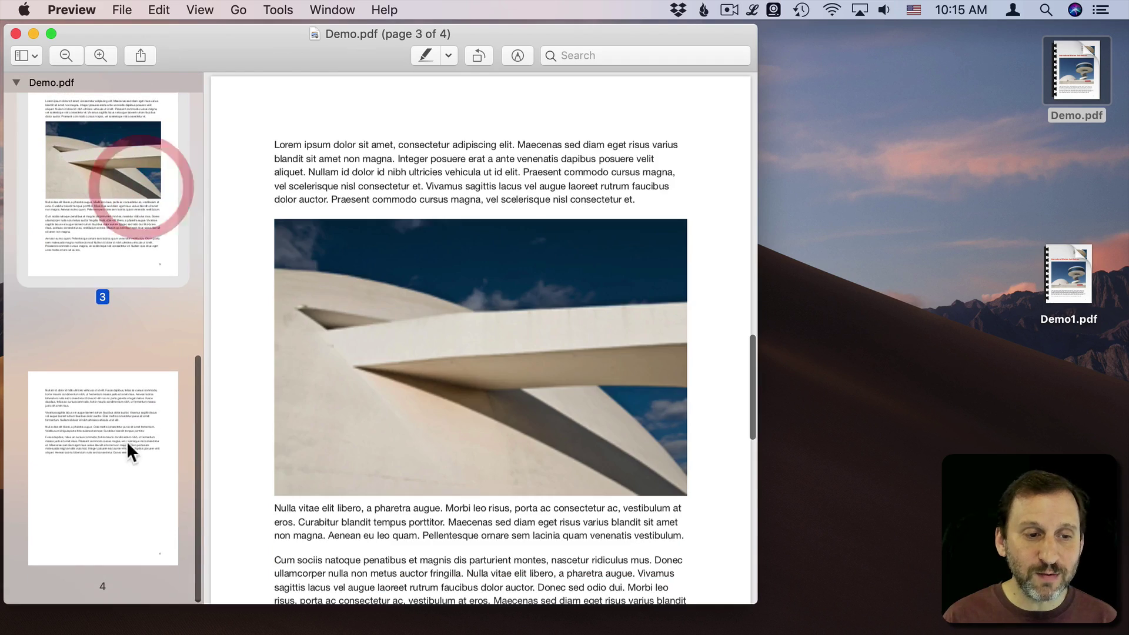
{"action": "left_click", "coordinate": [124, 469]}
{"action": "scroll", "coordinate": [125, 469], "scroll_direction": "up", "scroll_amount": 8}
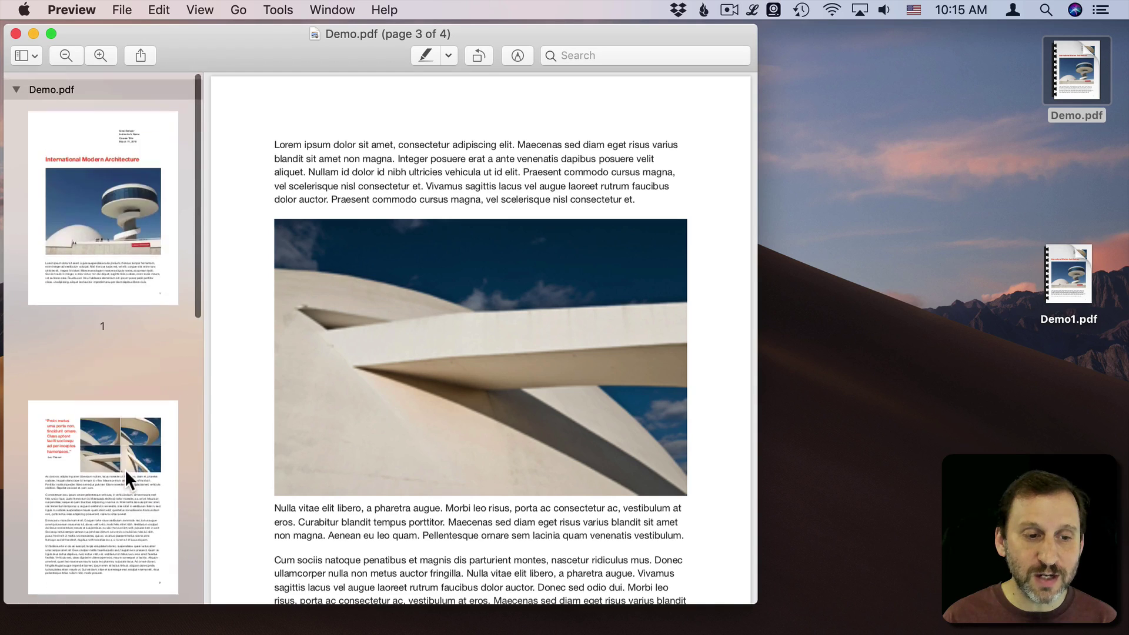
{"action": "scroll", "coordinate": [125, 470], "scroll_direction": "down", "scroll_amount": 2}
{"action": "scroll", "coordinate": [125, 469], "scroll_direction": "up", "scroll_amount": 2}
{"action": "left_click", "coordinate": [160, 10]}
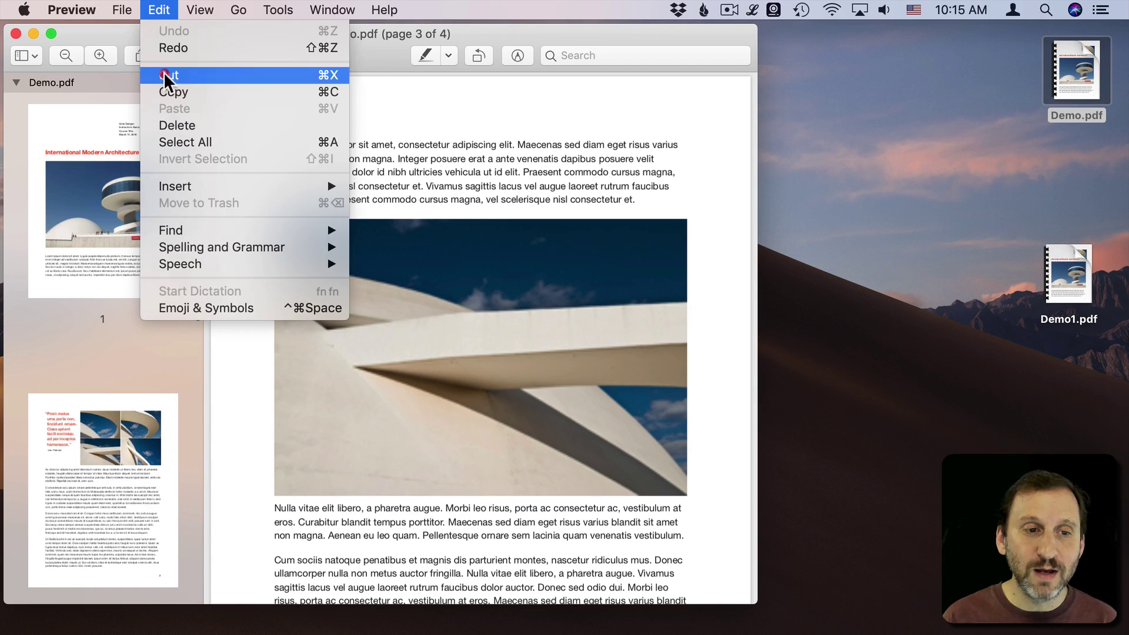
{"action": "left_click", "coordinate": [167, 97]}
{"action": "left_click", "coordinate": [122, 10]}
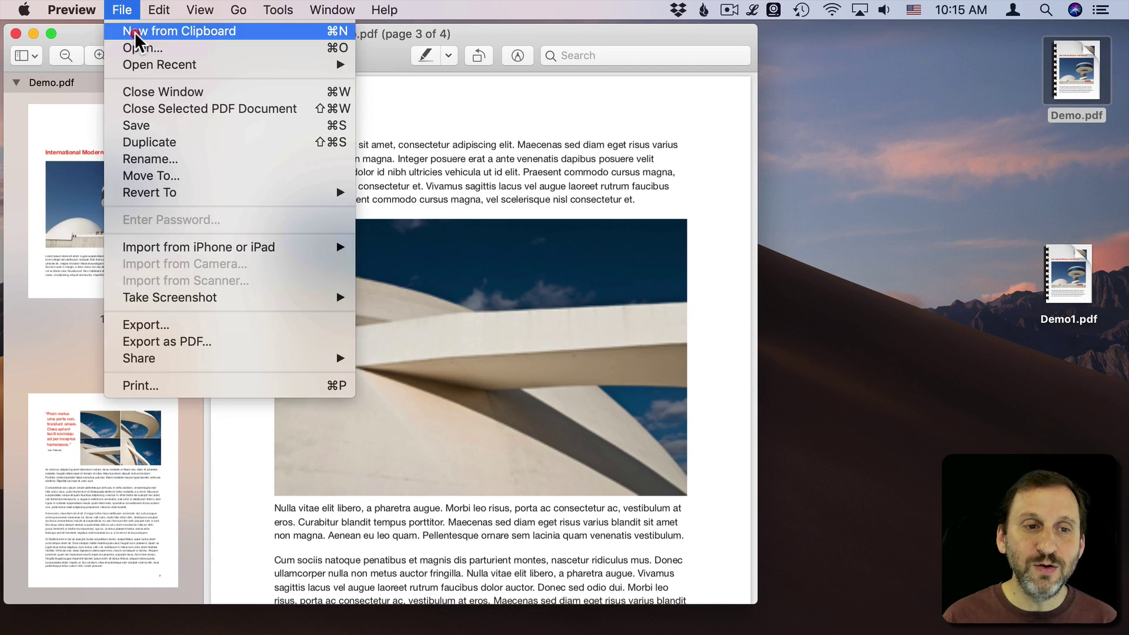
{"action": "left_click", "coordinate": [135, 32]}
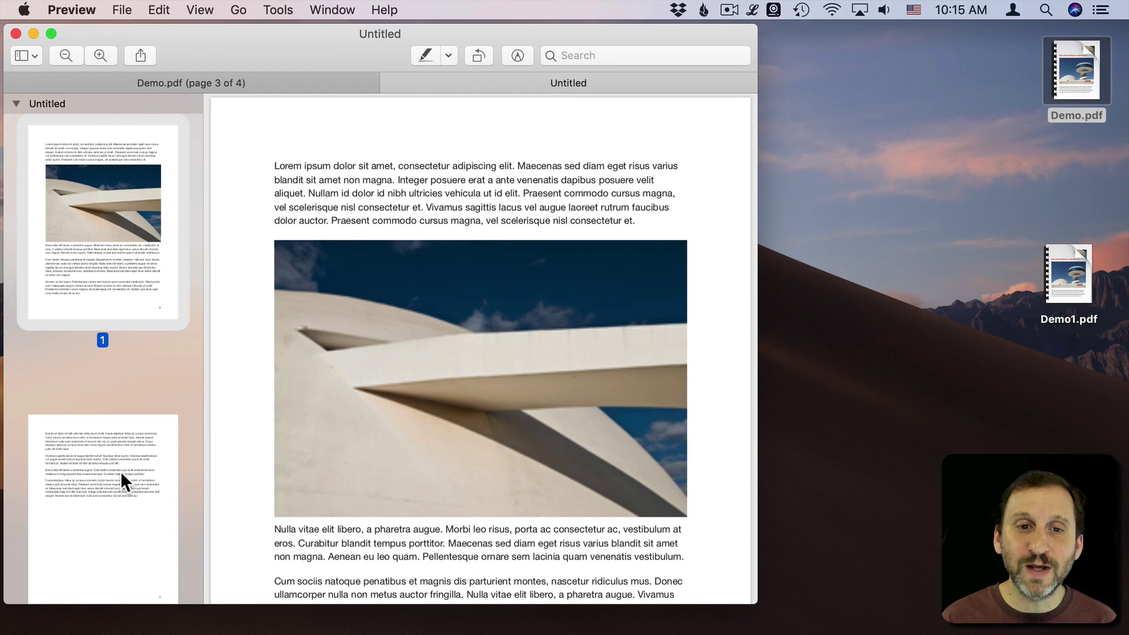
Save the new document with pages 3 and 4 on the desktop as Demo2.pdf and close it.
{"action": "key", "text": "super+s"}
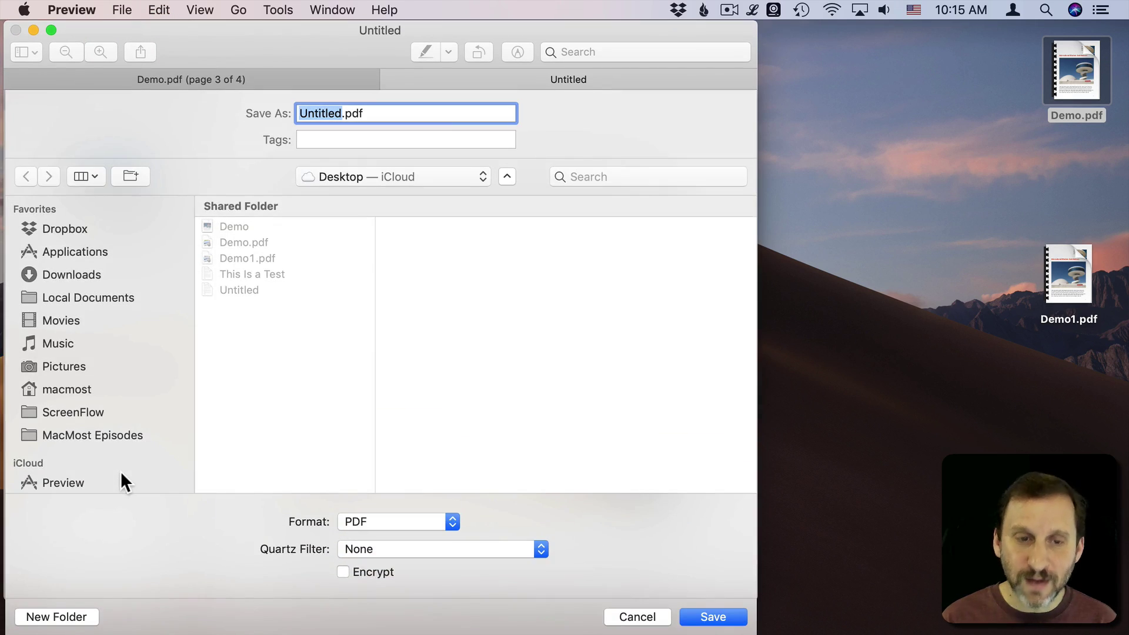
{"action": "type", "text": "Dem"}
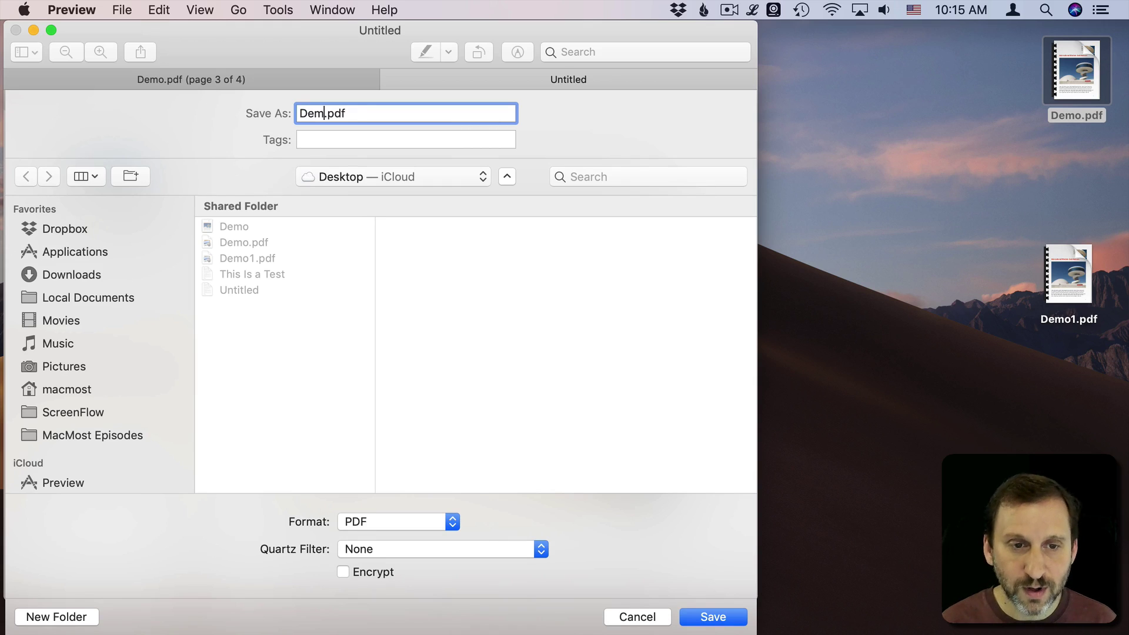
{"action": "type", "text": "o2"}
{"action": "key", "text": "Return"}
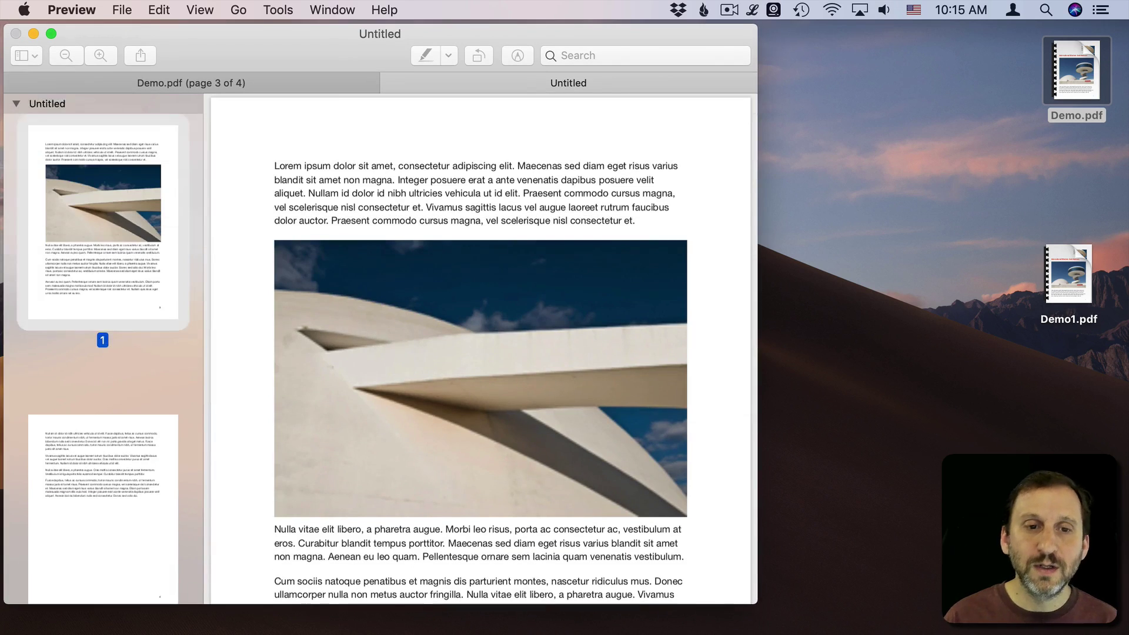
{"action": "left_click", "coordinate": [385, 82]}
Extract pages 1 and 2 of Demo.pdf together onto the desktop as a separate PDF file.
{"action": "scroll", "coordinate": [122, 165], "scroll_direction": "up", "scroll_amount": 3}
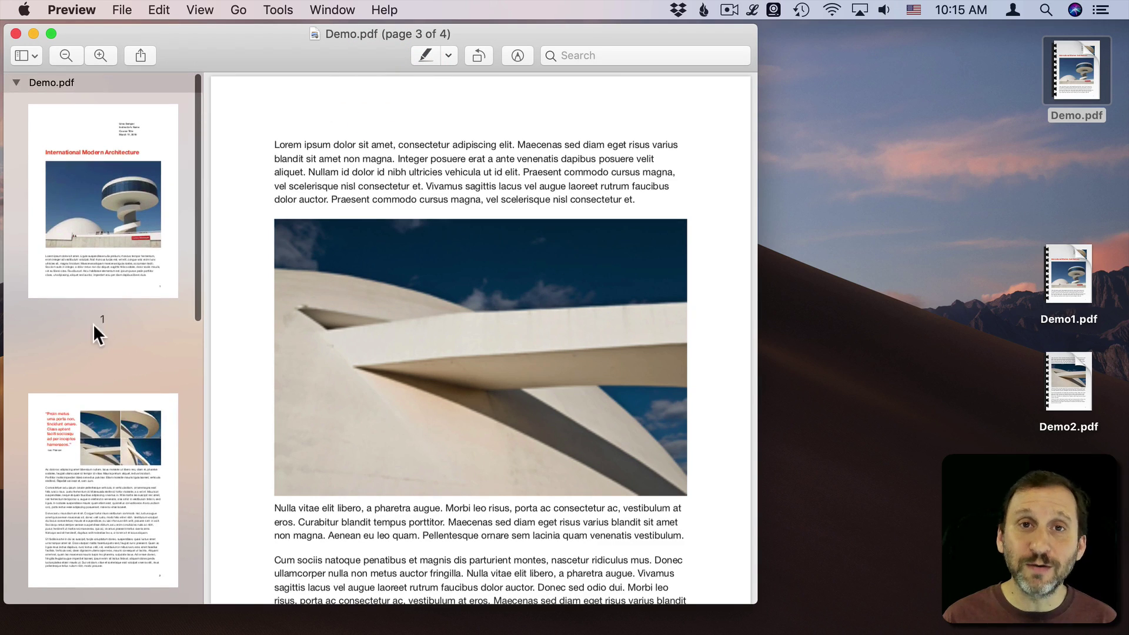
{"action": "scroll", "coordinate": [90, 504], "scroll_direction": "down", "scroll_amount": 5}
{"action": "scroll", "coordinate": [90, 504], "scroll_direction": "up", "scroll_amount": 5}
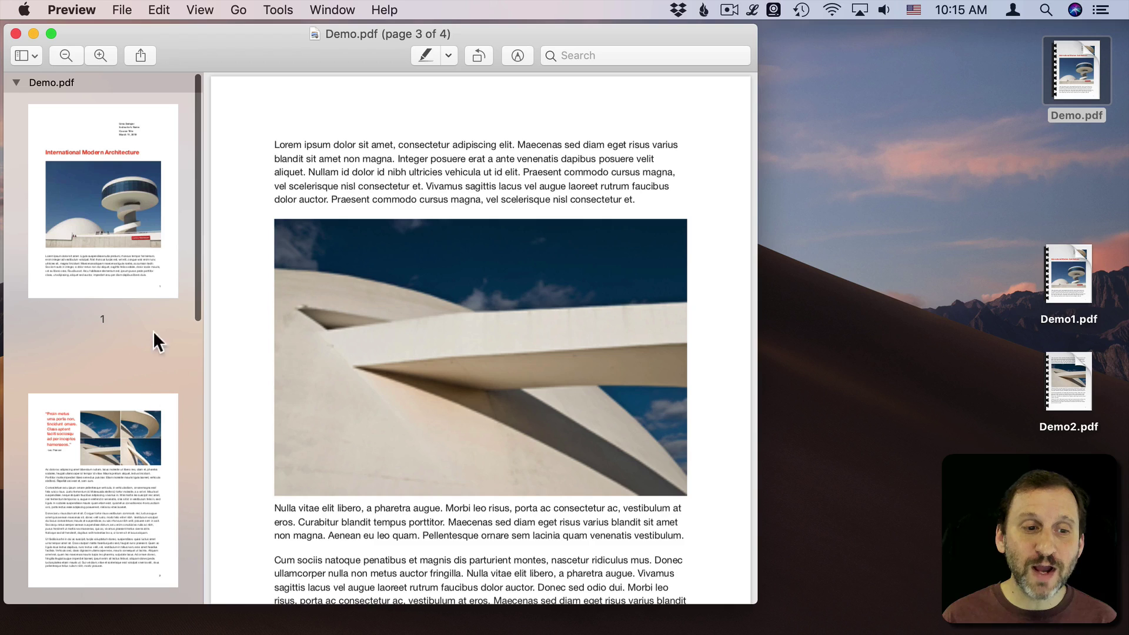
{"action": "left_click", "coordinate": [126, 187]}
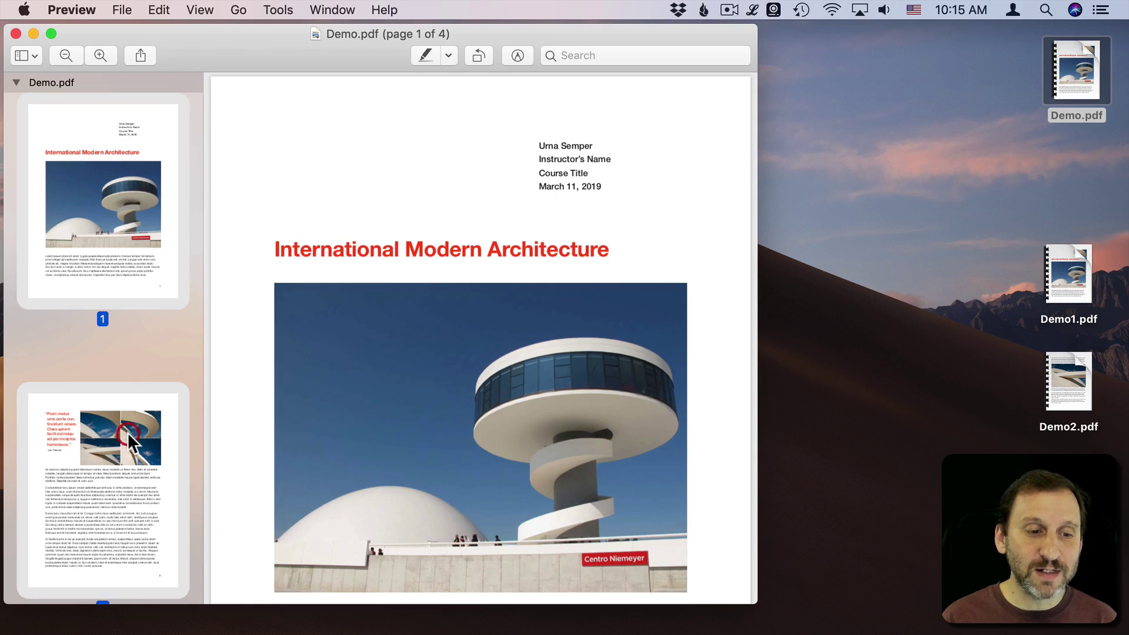
{"action": "scroll", "coordinate": [125, 388], "scroll_direction": "down", "scroll_amount": 3}
{"action": "scroll", "coordinate": [125, 388], "scroll_direction": "up", "scroll_amount": 3}
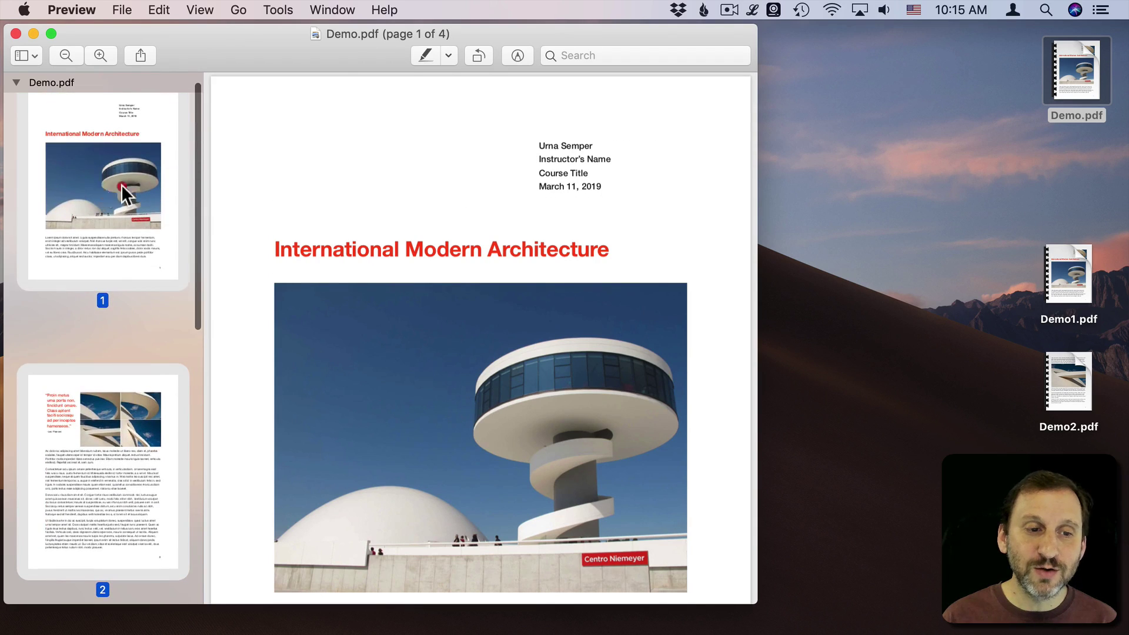
{"action": "left_click_drag", "start_coordinate": [121, 184], "coordinate": [933, 123]}
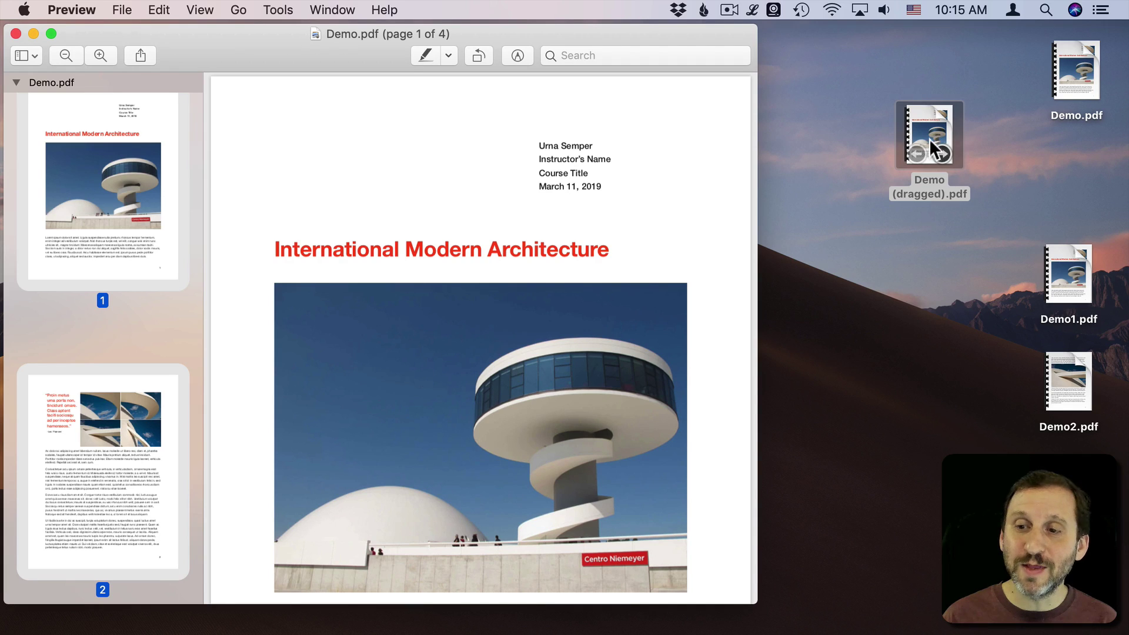
Extract pages 3 and 4 of Demo.pdf onto the desktop as a second PDF file and select each extracted file.
{"action": "scroll", "coordinate": [132, 413], "scroll_direction": "down", "scroll_amount": 5}
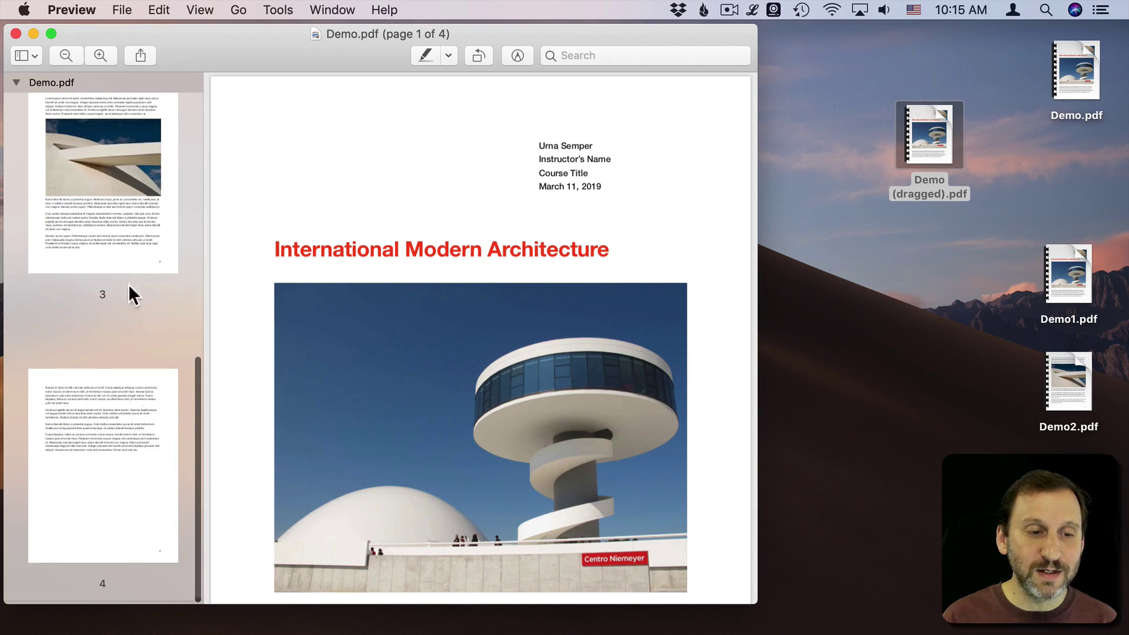
{"action": "left_click", "coordinate": [126, 205]}
{"action": "left_click", "coordinate": [94, 452], "text": "super"}
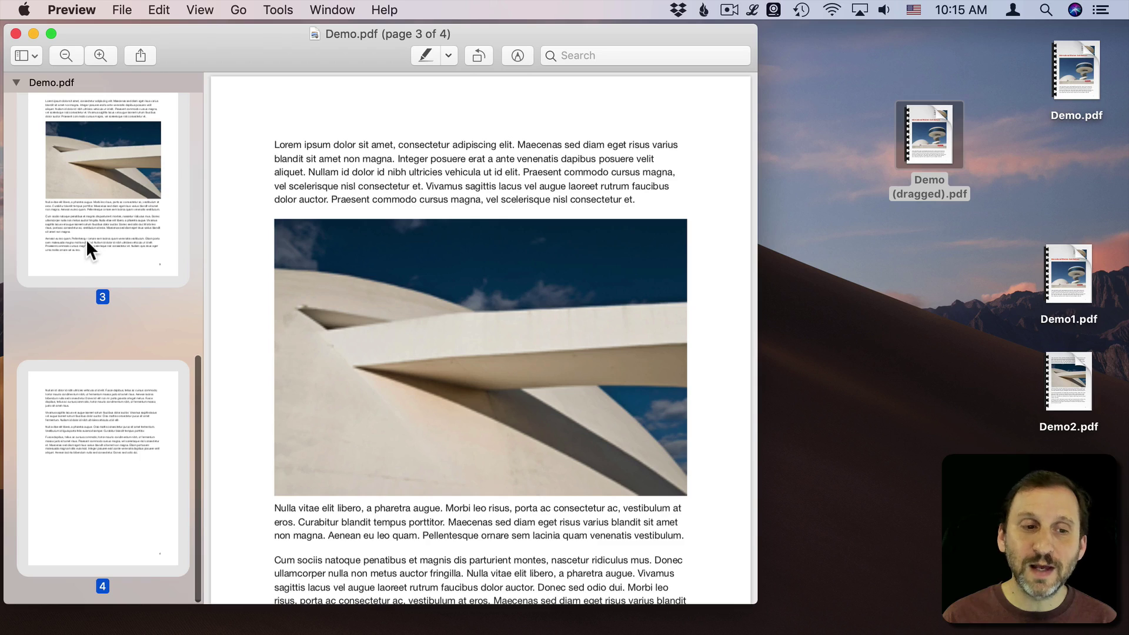
{"action": "left_click_drag", "start_coordinate": [86, 239], "coordinate": [841, 118]}
{"action": "left_click", "coordinate": [841, 118]}
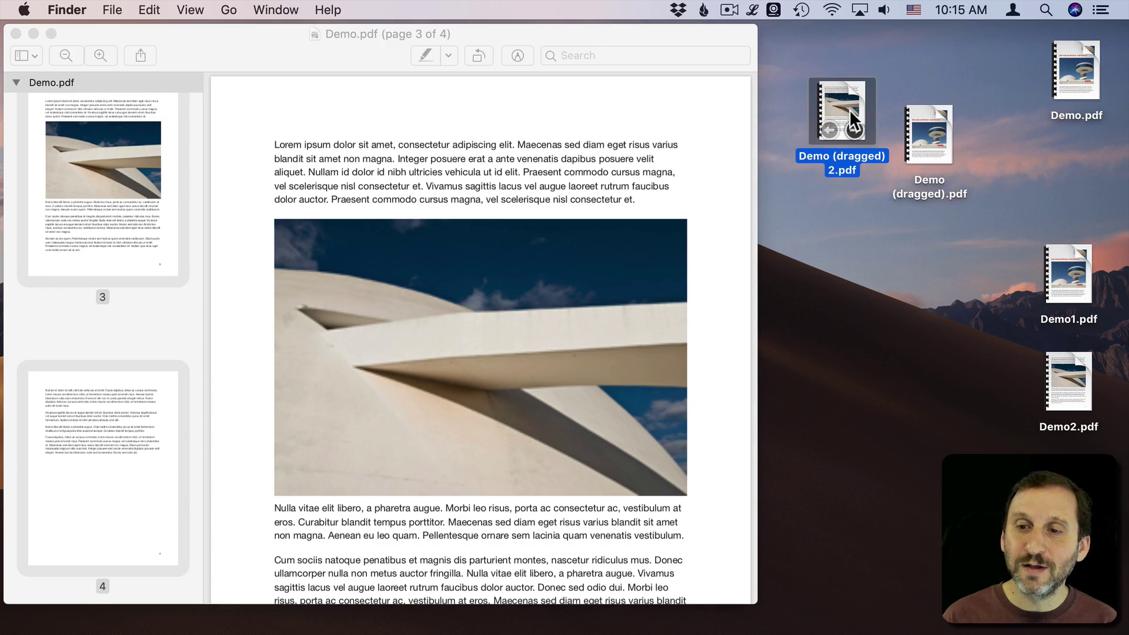
{"action": "left_click", "coordinate": [922, 123]}
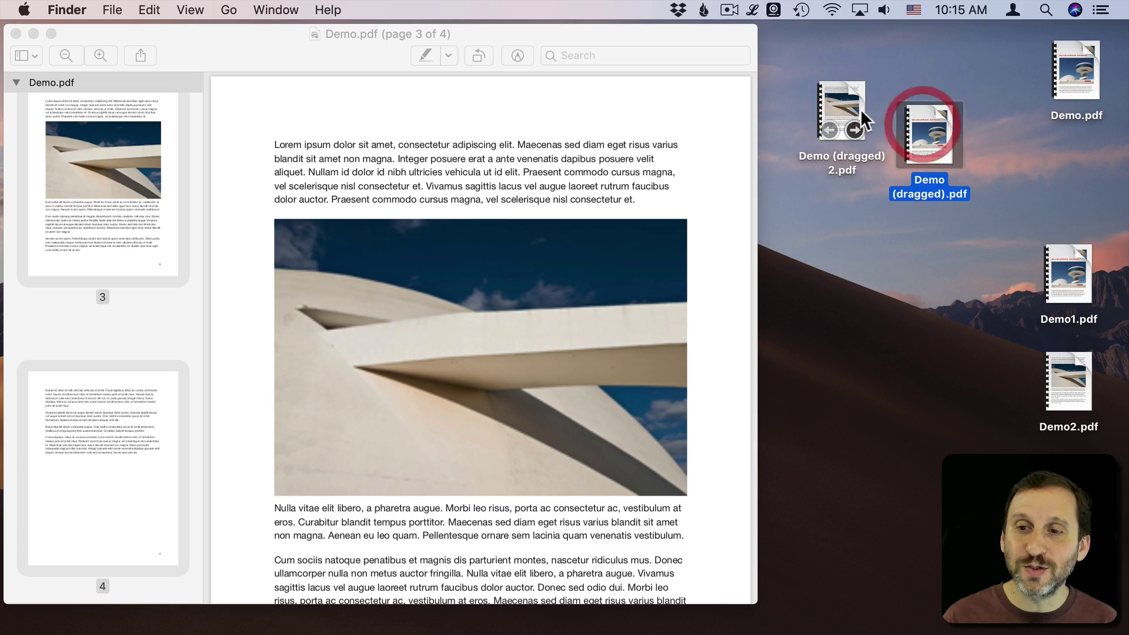
{"action": "left_click", "coordinate": [854, 107]}
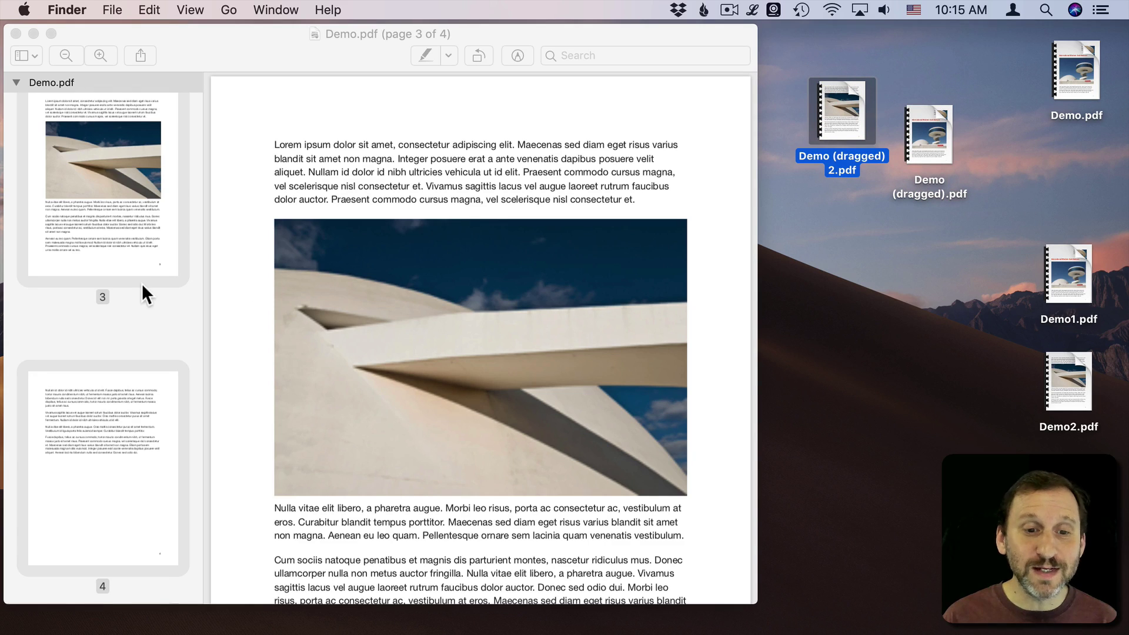
{"action": "scroll", "coordinate": [142, 283], "scroll_direction": "up", "scroll_amount": 10}
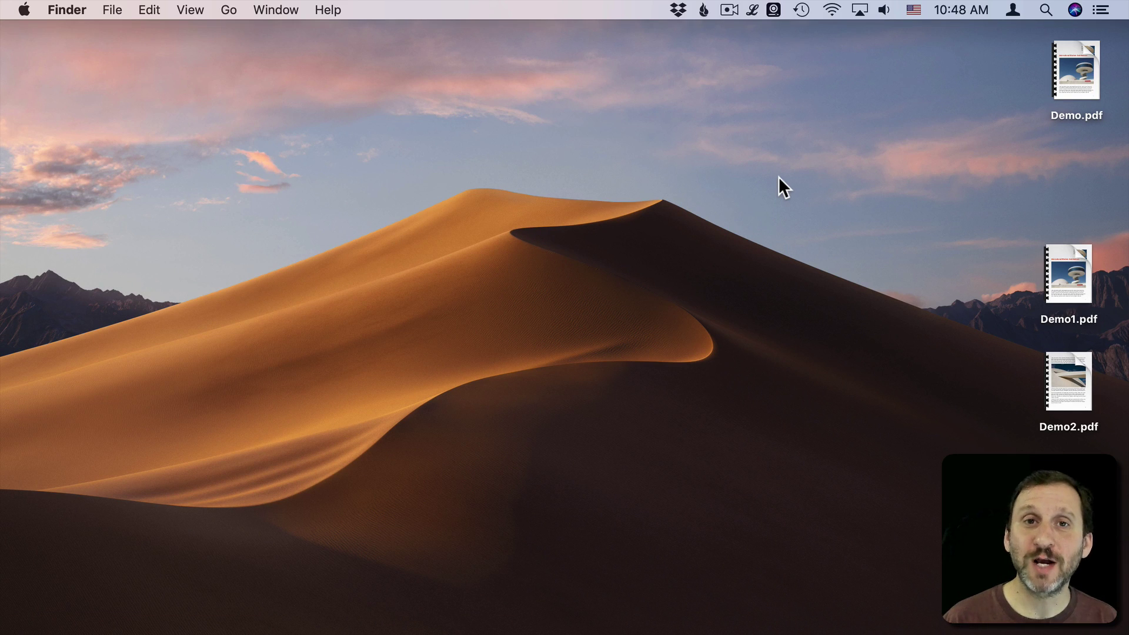
Open Demo1.pdf from the desktop and look through its page thumbnails.
{"action": "left_click", "coordinate": [1007, 285]}
{"action": "double_click", "coordinate": [1064, 253]}
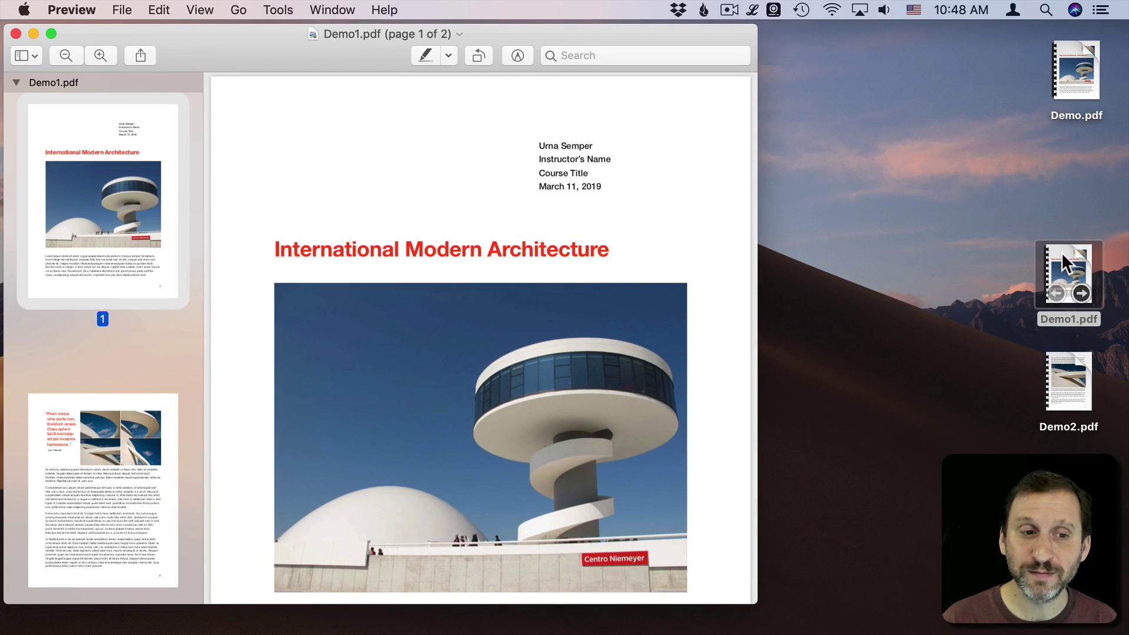
{"action": "scroll", "coordinate": [96, 452], "scroll_direction": "down", "scroll_amount": 2}
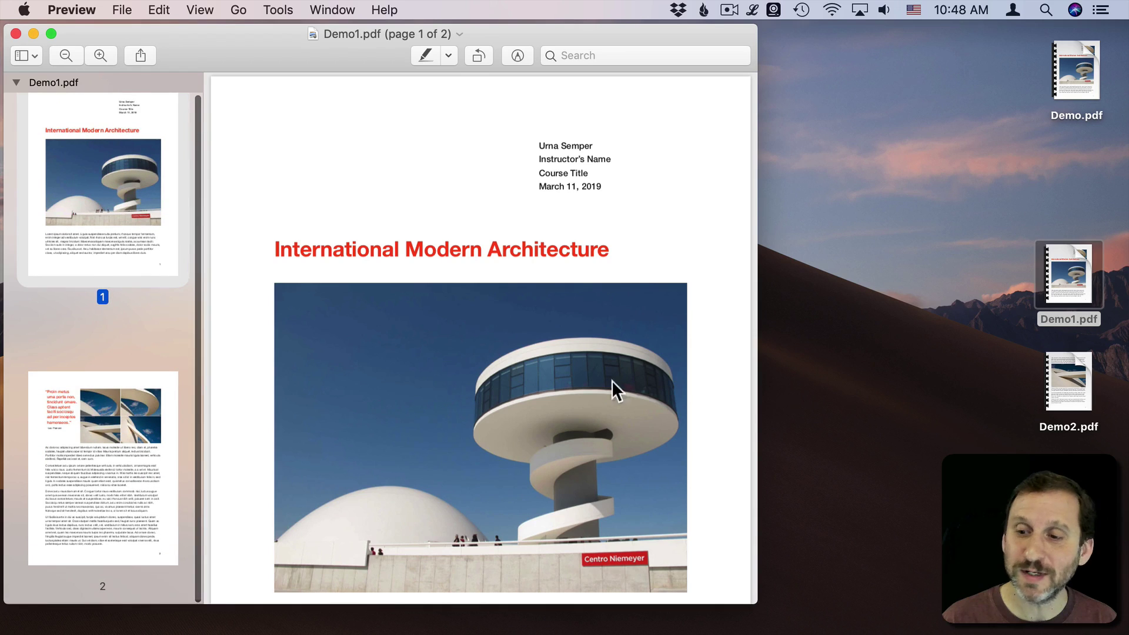
Insert Demo2.pdf after page 2 of Demo1.pdf, look through the combined pages and undo the insertion.
{"action": "left_click", "coordinate": [1070, 362]}
{"action": "left_click_drag", "start_coordinate": [1068, 376], "coordinate": [101, 505]}
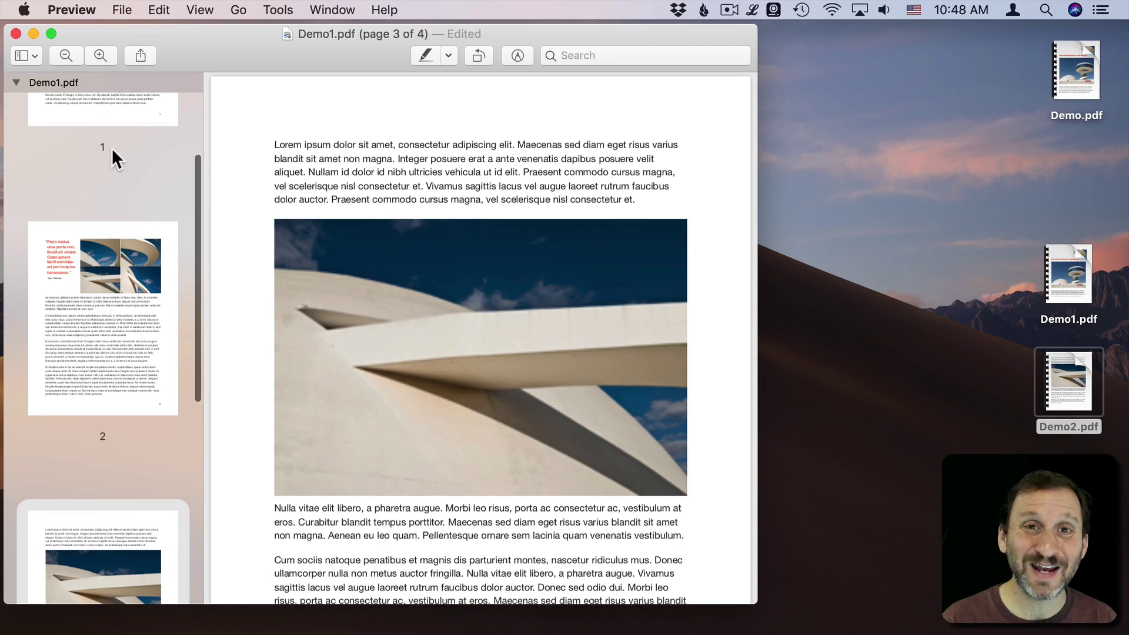
{"action": "scroll", "coordinate": [112, 360], "scroll_direction": "down", "scroll_amount": 5}
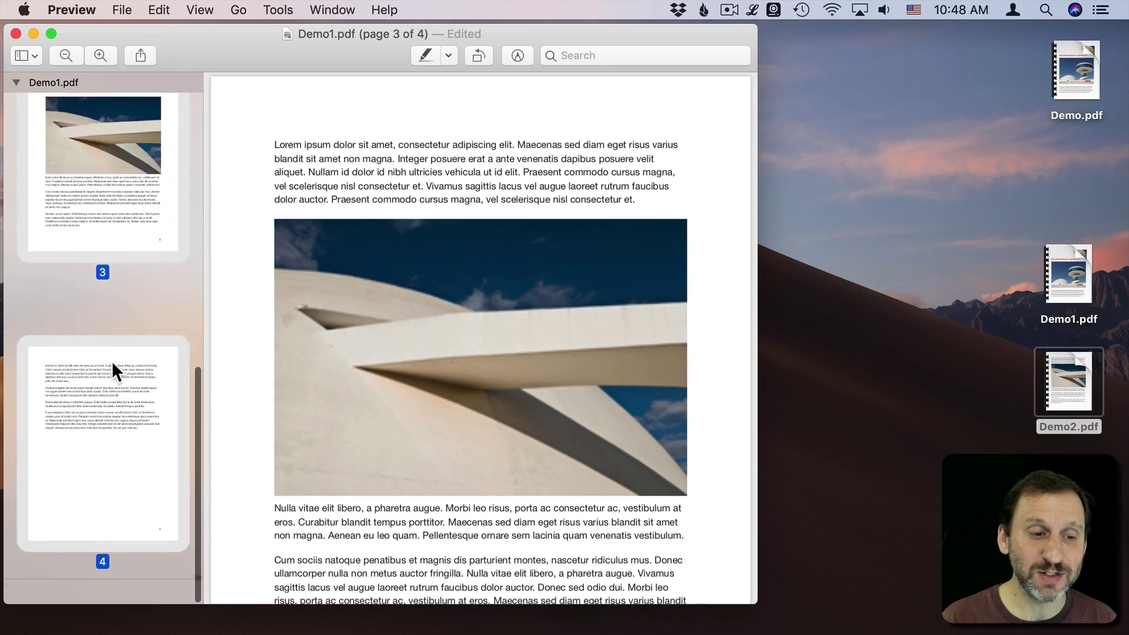
{"action": "scroll", "coordinate": [118, 176], "scroll_direction": "up", "scroll_amount": 10}
{"action": "scroll", "coordinate": [118, 337], "scroll_direction": "down", "scroll_amount": 6}
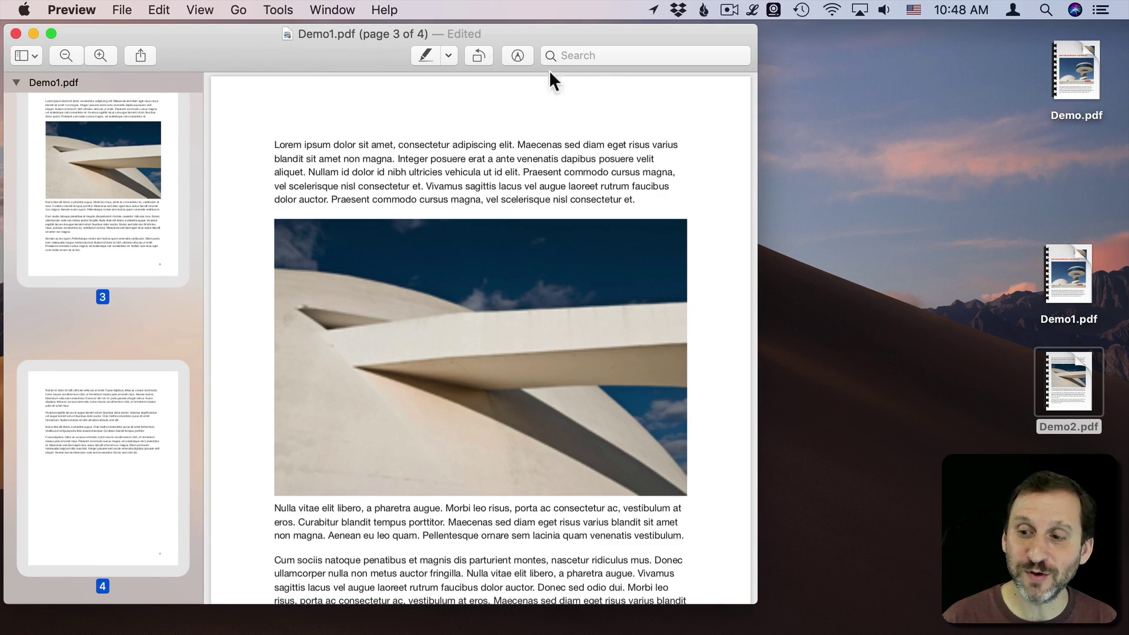
{"action": "scroll", "coordinate": [160, 368], "scroll_direction": "up", "scroll_amount": 6}
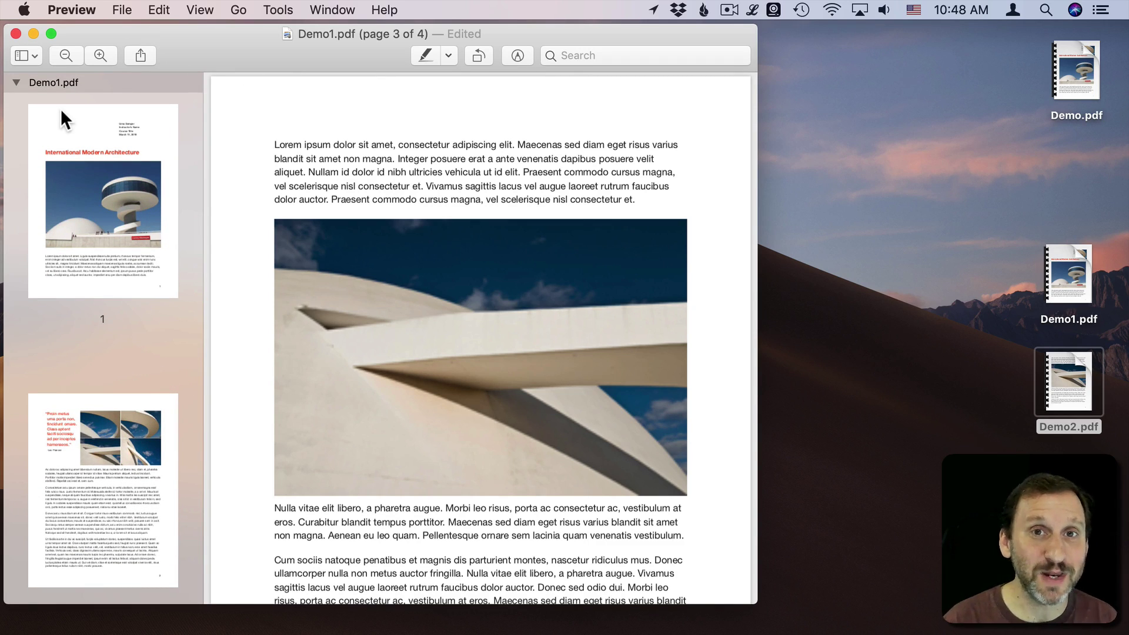
{"action": "key", "text": "super+z"}
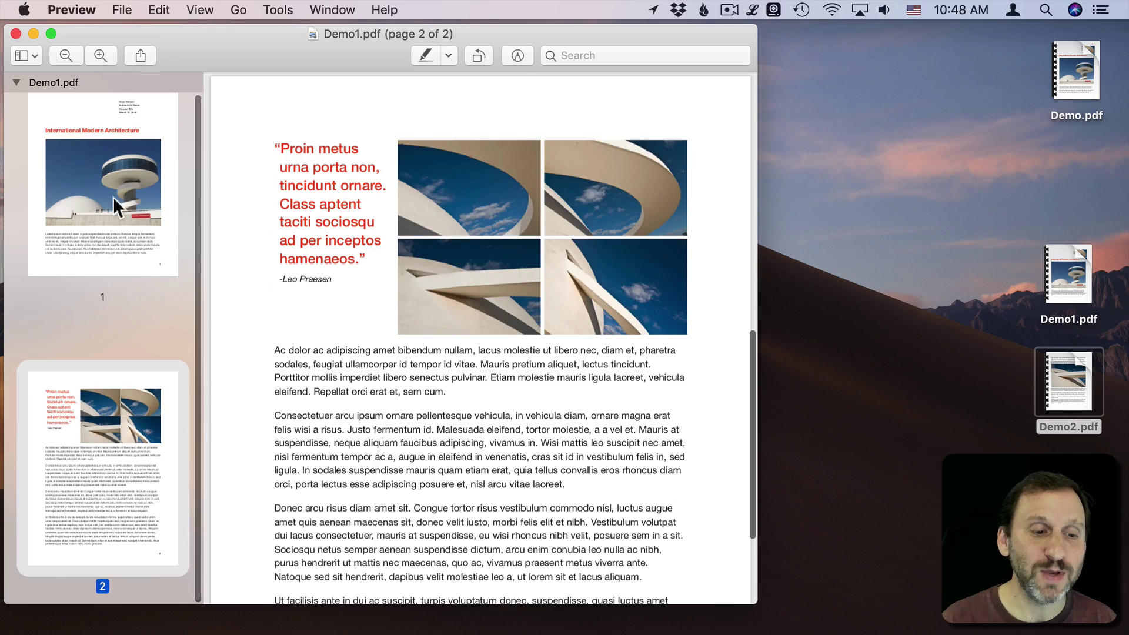
Copy pages 1 and 2 of Demo1.pdf and create a new document from the clipboard.
{"action": "scroll", "coordinate": [85, 387], "scroll_direction": "down", "scroll_amount": 1}
{"action": "left_click", "coordinate": [97, 200]}
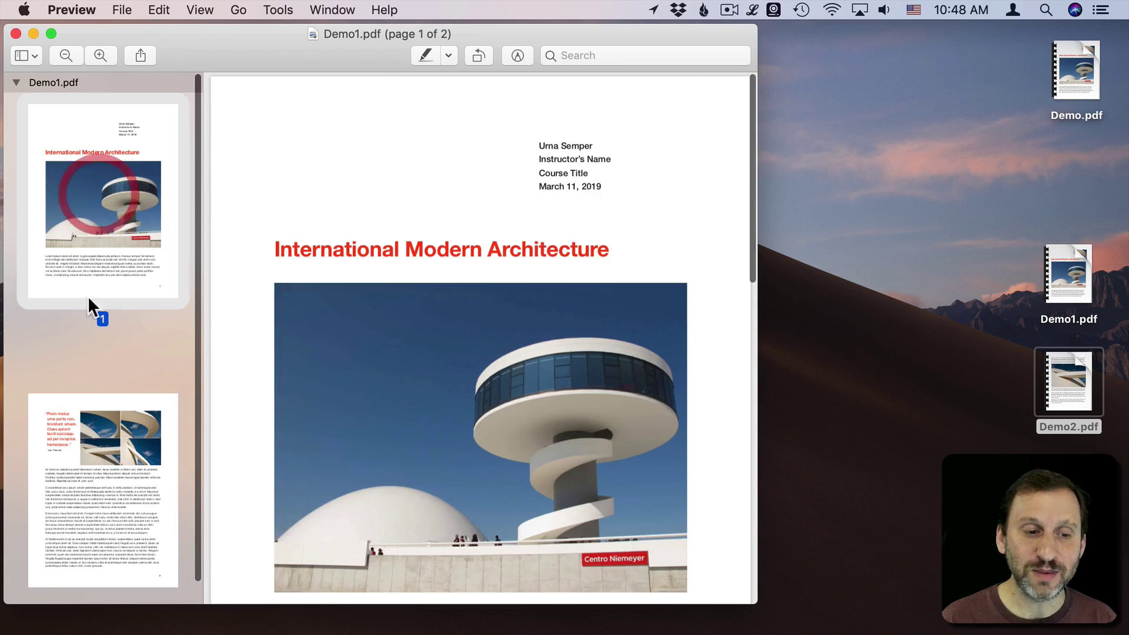
{"action": "left_click", "coordinate": [82, 438]}
{"action": "left_click", "coordinate": [105, 262]}
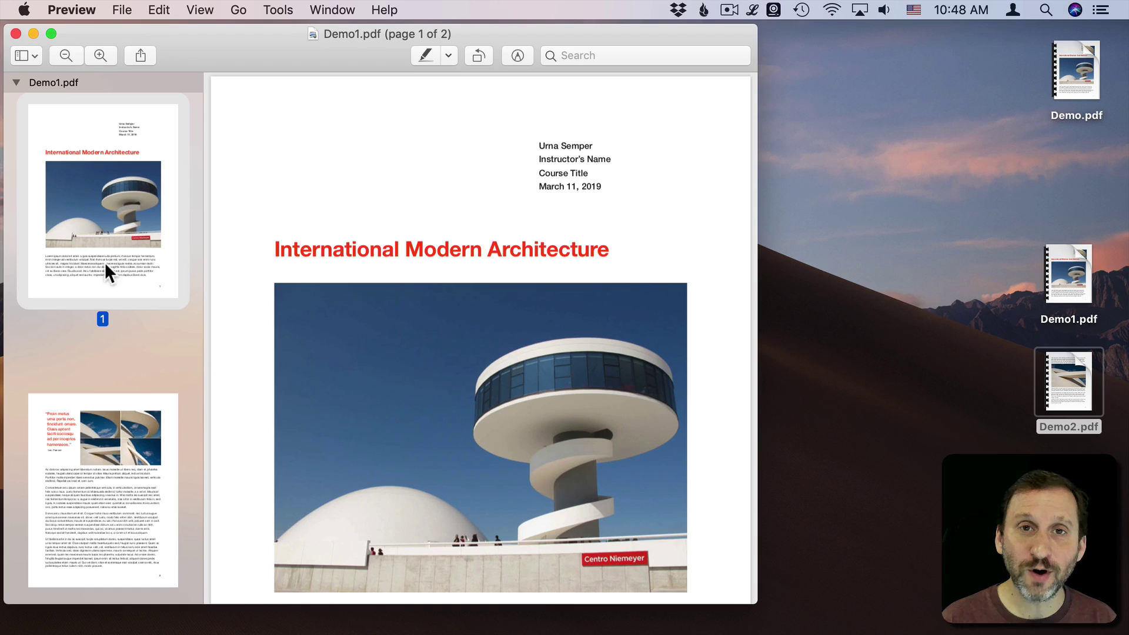
{"action": "left_click", "coordinate": [107, 416], "text": "super"}
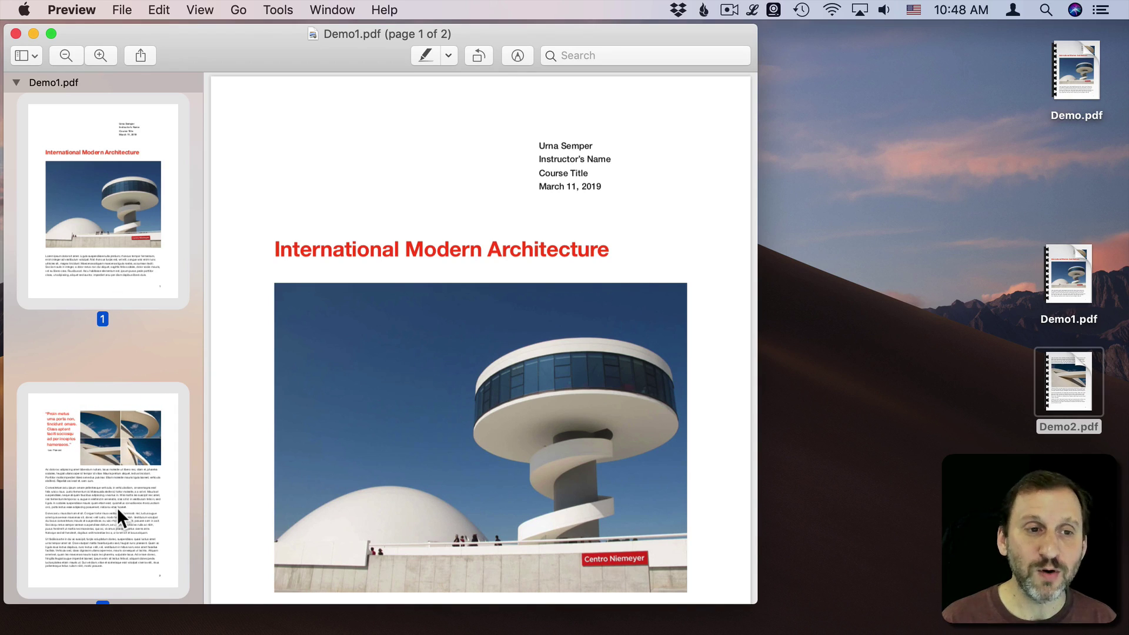
{"action": "left_click", "coordinate": [160, 10]}
{"action": "left_click", "coordinate": [175, 90]}
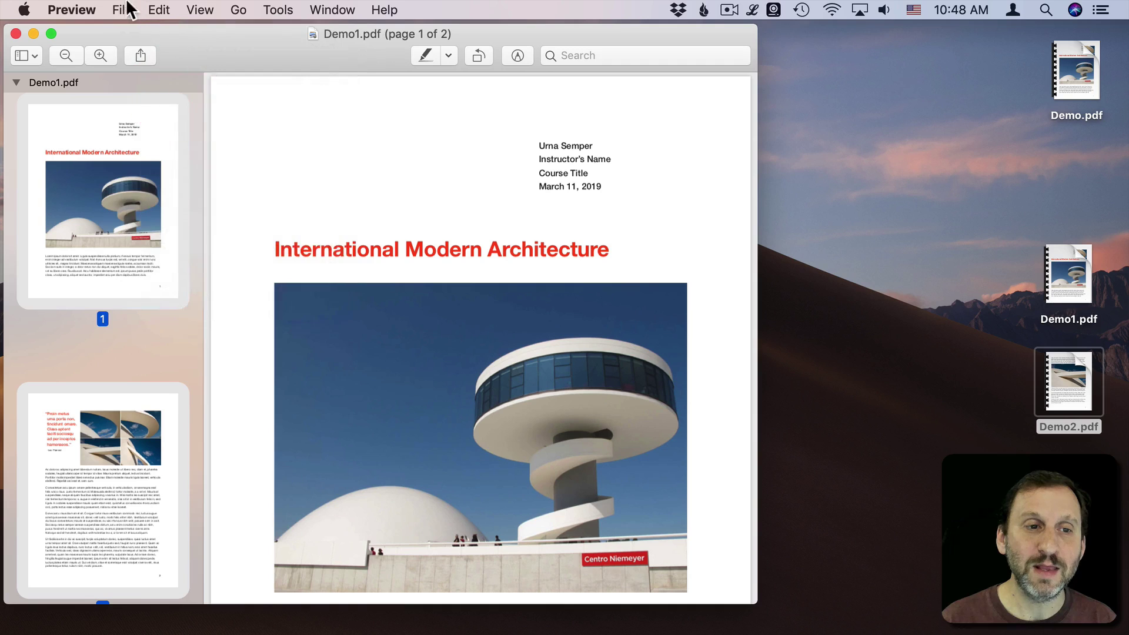
{"action": "left_click", "coordinate": [128, 7]}
{"action": "left_click", "coordinate": [130, 27]}
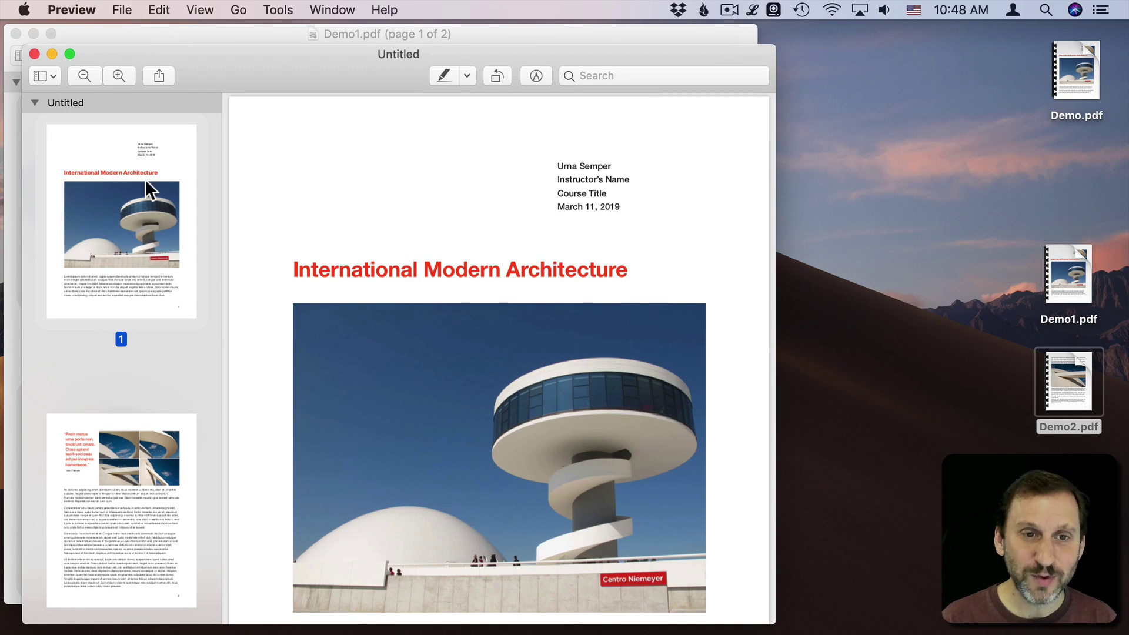
Look through the thumbnails of both clipboard documents, select page 1 of Untitled 2 and close that duplicate document without keeping it.
{"action": "scroll", "coordinate": [129, 345], "scroll_direction": "down", "scroll_amount": 10}
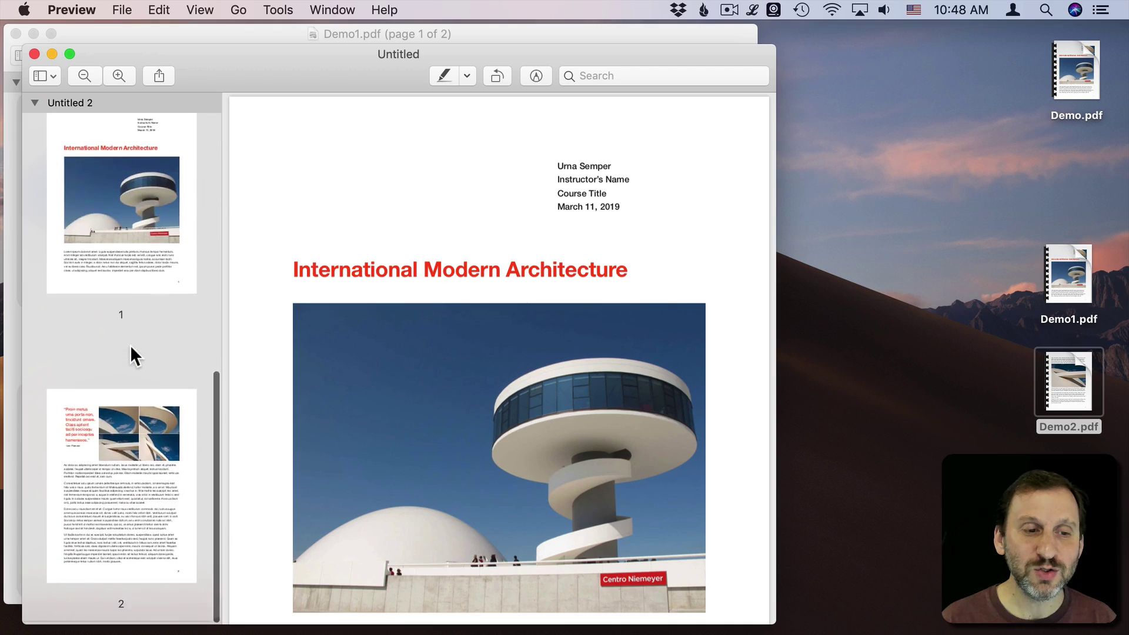
{"action": "scroll", "coordinate": [129, 344], "scroll_direction": "up", "scroll_amount": 10}
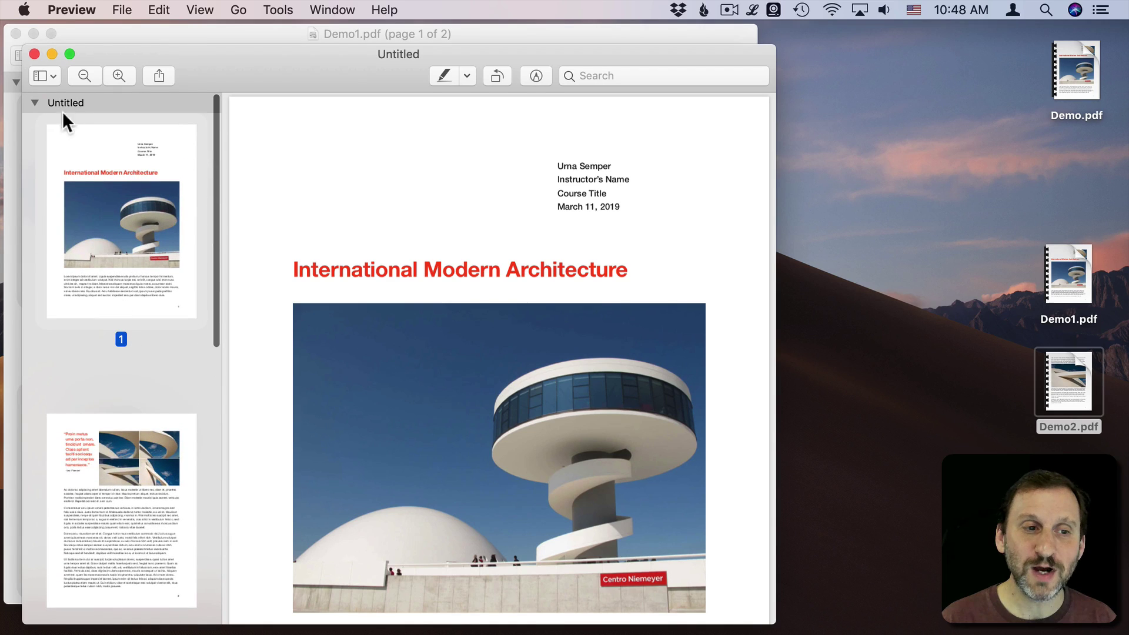
{"action": "scroll", "coordinate": [94, 244], "scroll_direction": "down", "scroll_amount": 5}
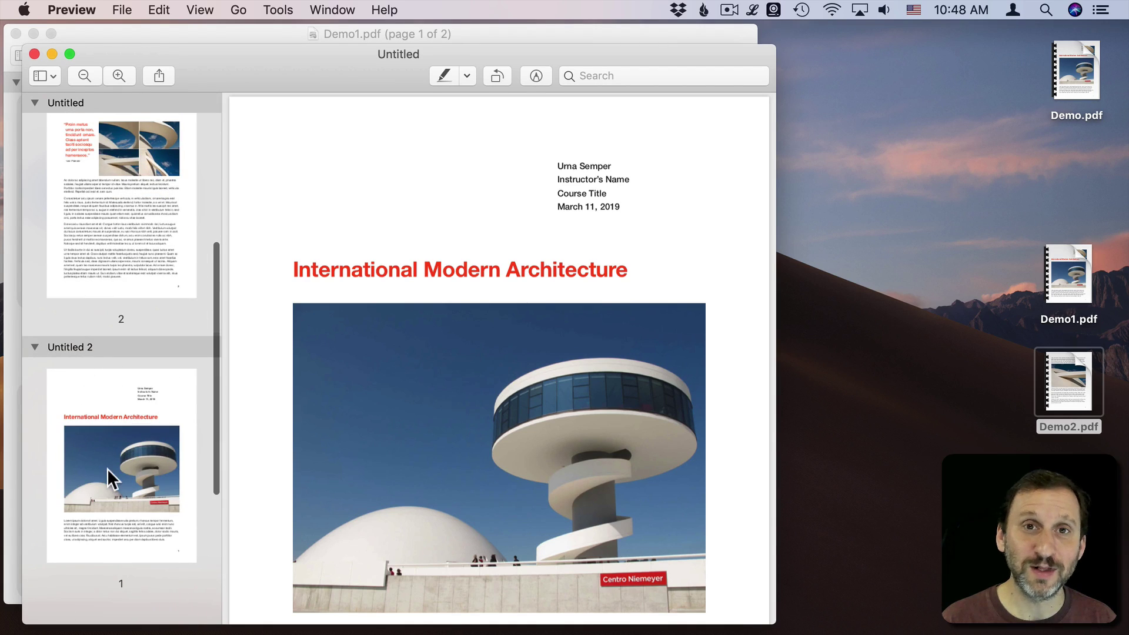
{"action": "scroll", "coordinate": [107, 468], "scroll_direction": "up", "scroll_amount": 5}
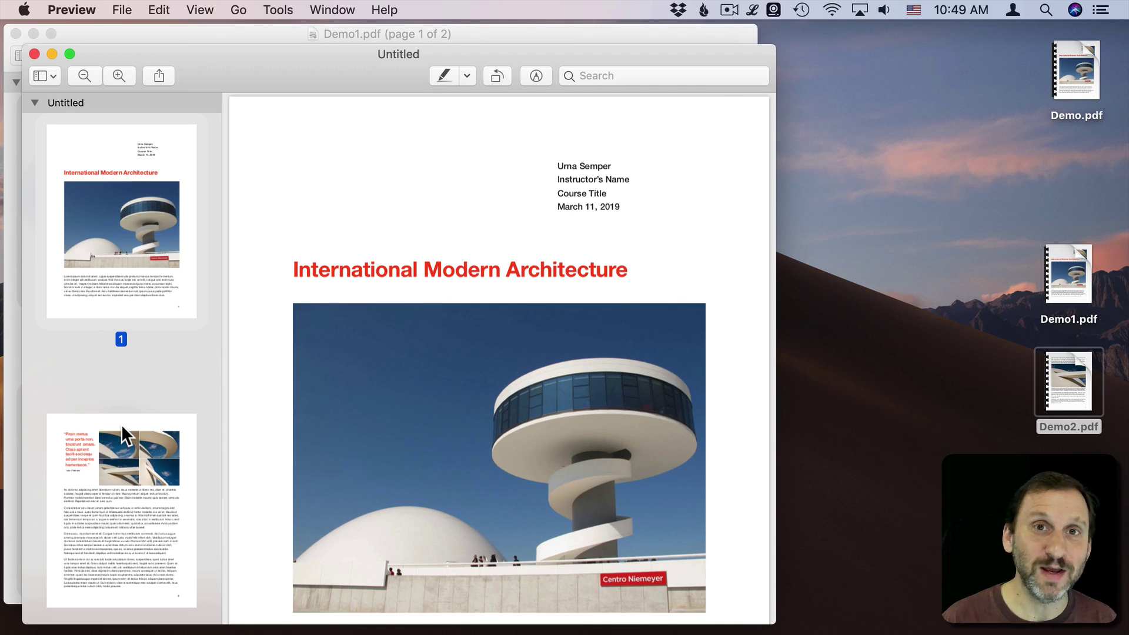
{"action": "scroll", "coordinate": [121, 424], "scroll_direction": "down", "scroll_amount": 10}
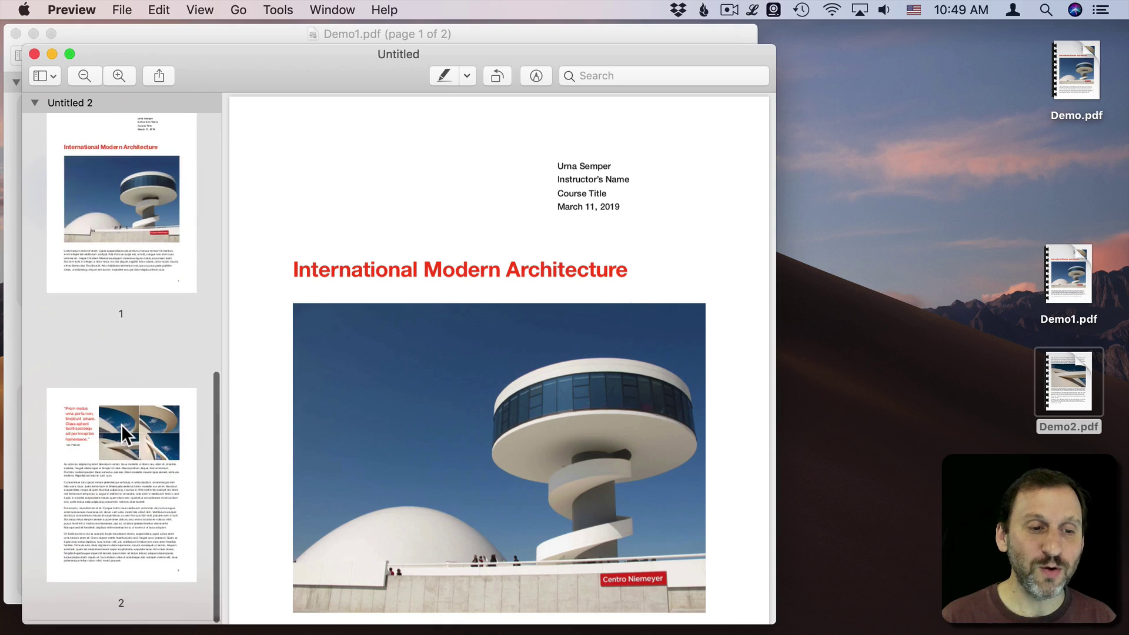
{"action": "scroll", "coordinate": [121, 424], "scroll_direction": "up", "scroll_amount": 4}
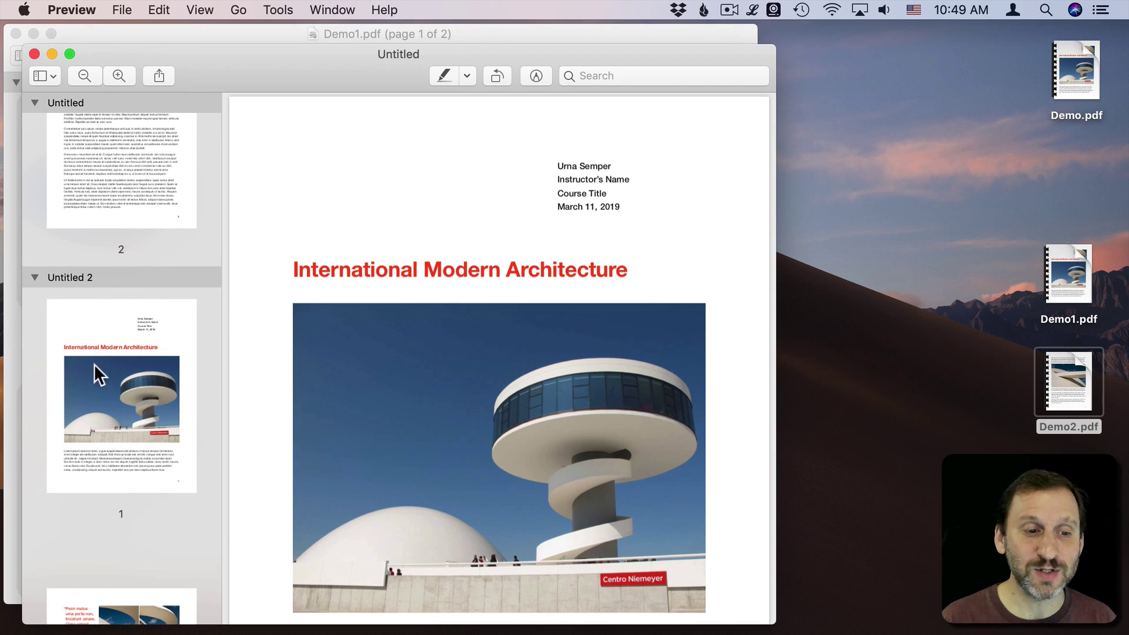
{"action": "left_click", "coordinate": [101, 383]}
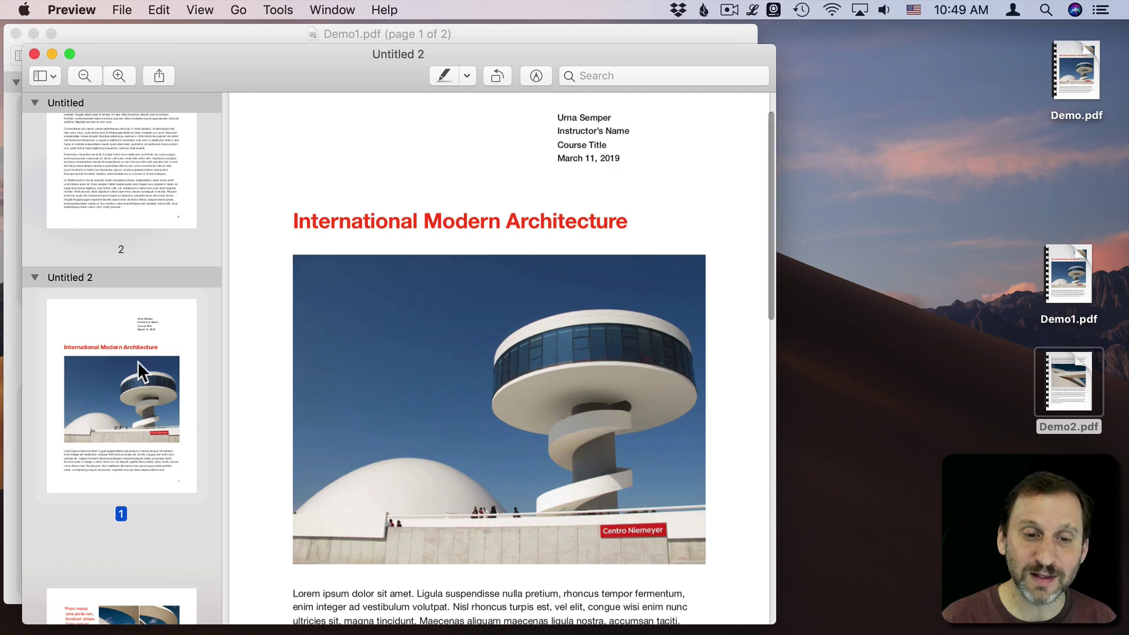
{"action": "left_click", "coordinate": [122, 9]}
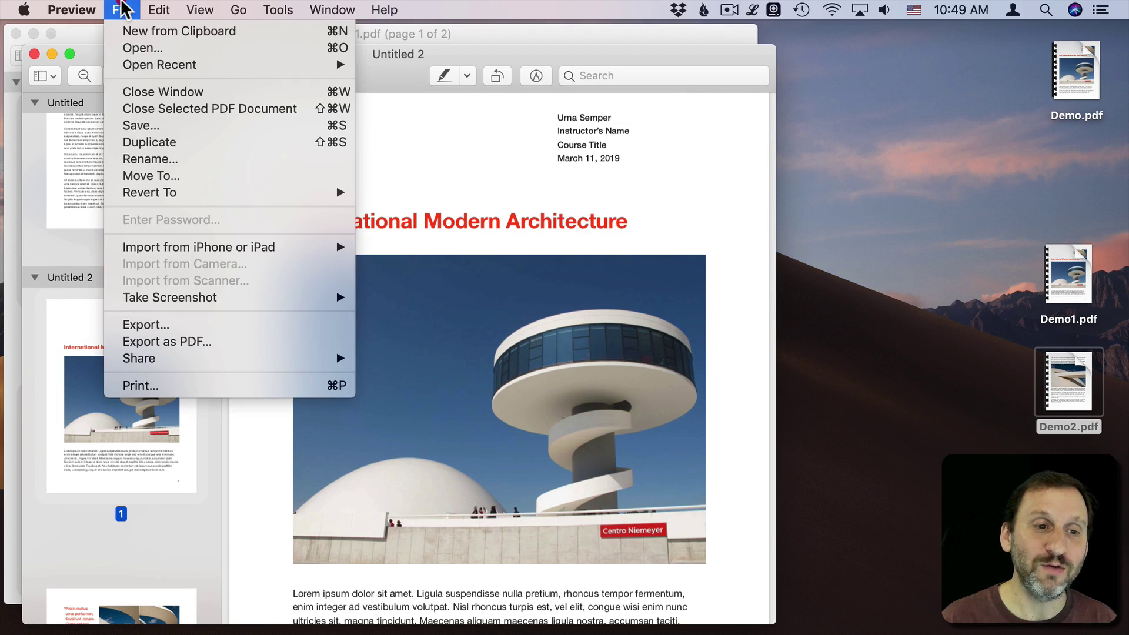
{"action": "left_click", "coordinate": [272, 108]}
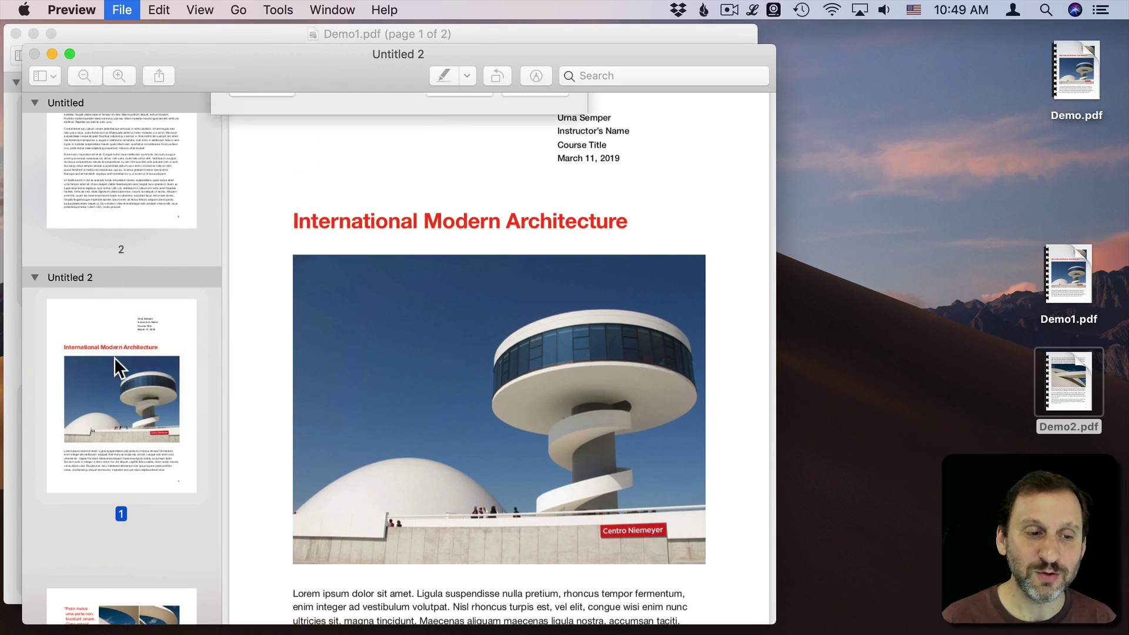
{"action": "left_click", "coordinate": [260, 393]}
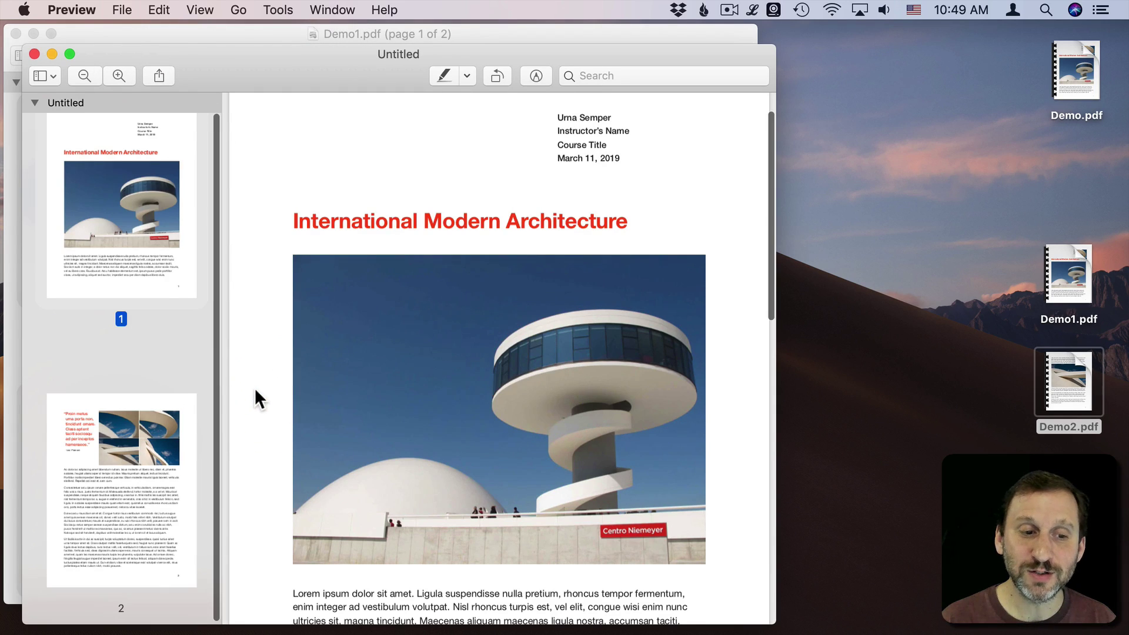
Insert Demo2.pdf from the desktop after page 2 of the Untitled document and check the page order.
{"action": "scroll", "coordinate": [121, 333], "scroll_direction": "down", "scroll_amount": 1}
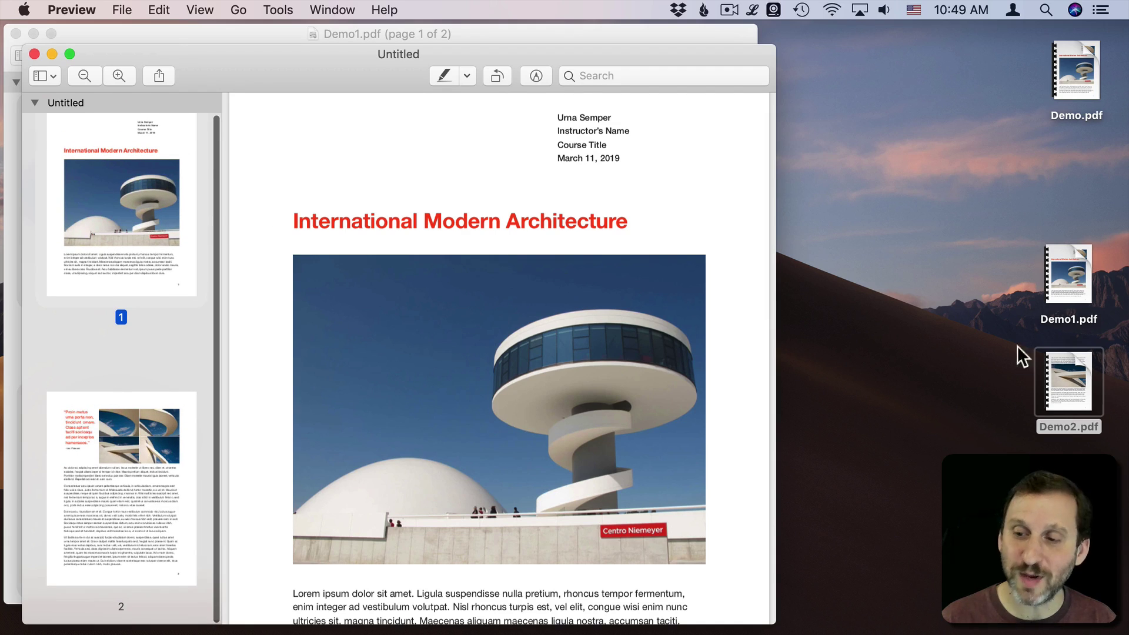
{"action": "left_click_drag", "start_coordinate": [1021, 356], "coordinate": [149, 594]}
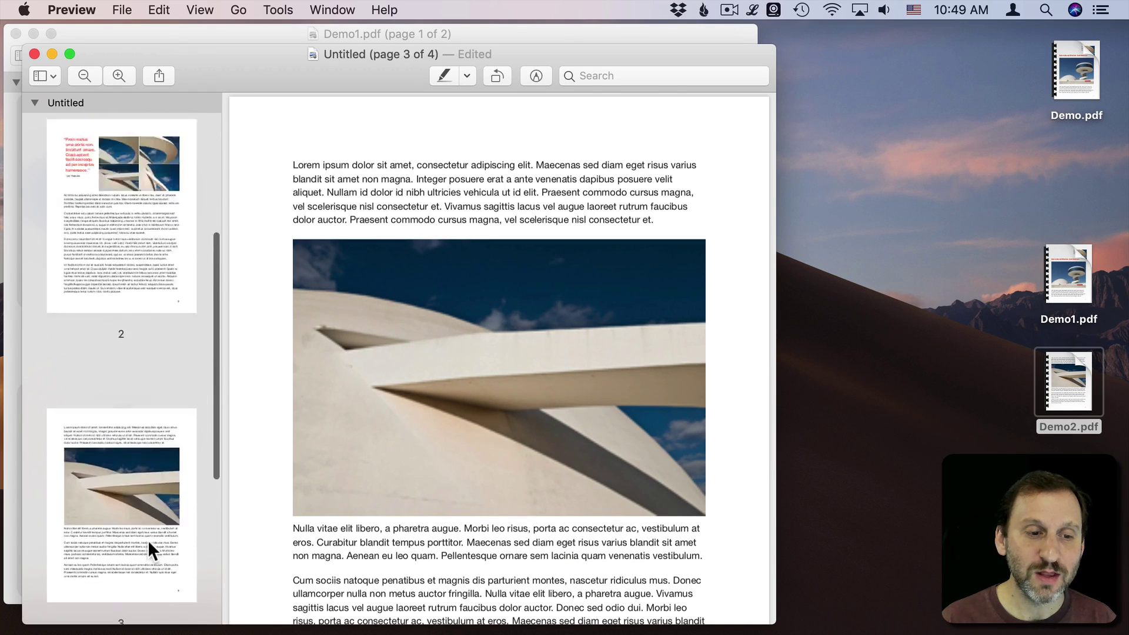
{"action": "scroll", "coordinate": [147, 540], "scroll_direction": "up", "scroll_amount": 5}
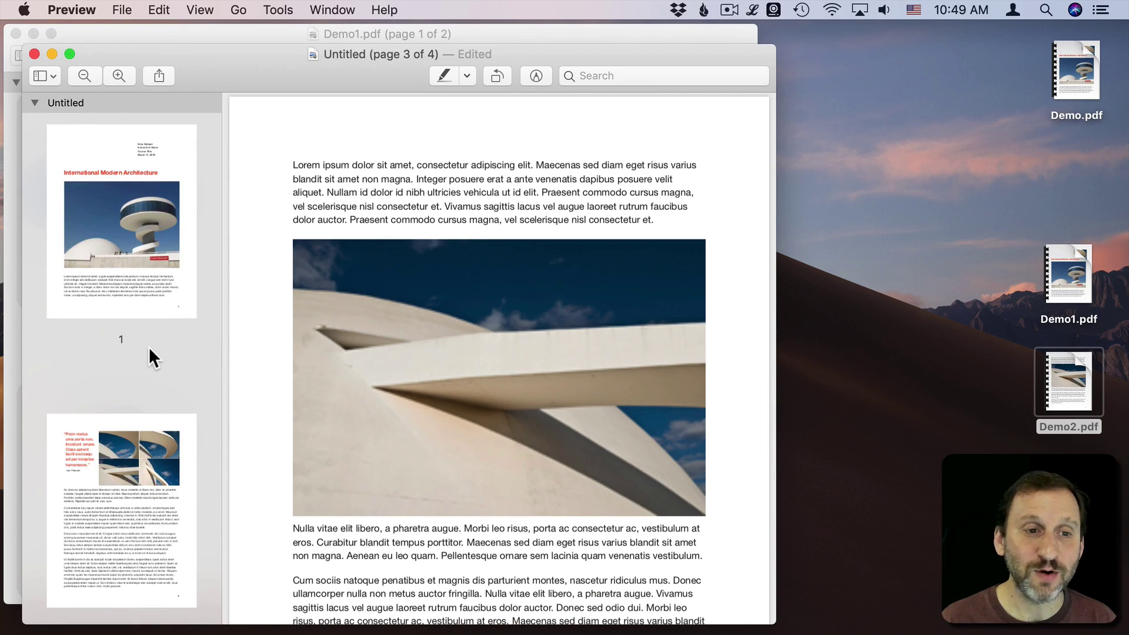
Save the combined document to the desktop as a PDF named Demo Copy and select the saved file.
{"action": "left_click", "coordinate": [122, 10]}
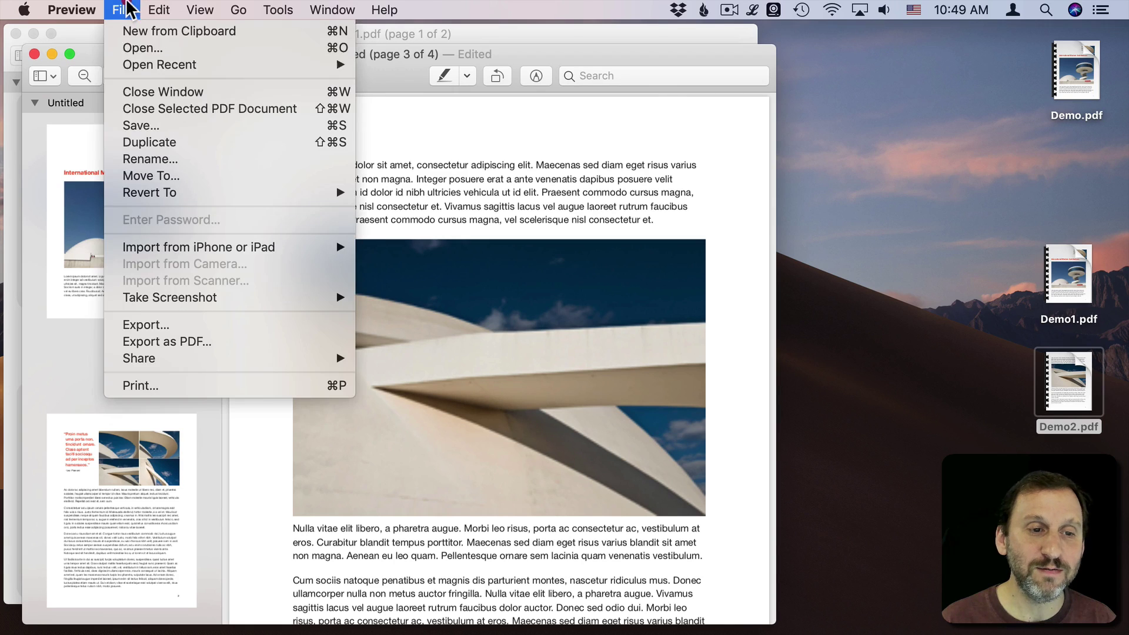
{"action": "left_click", "coordinate": [140, 123]}
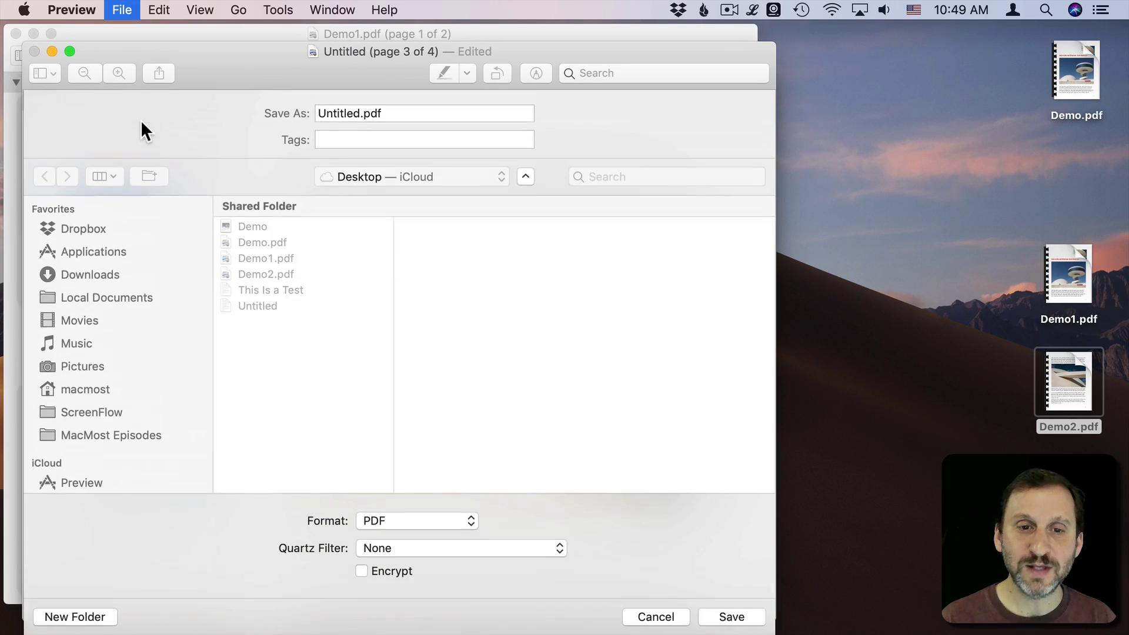
{"action": "type", "text": "Demo Co"}
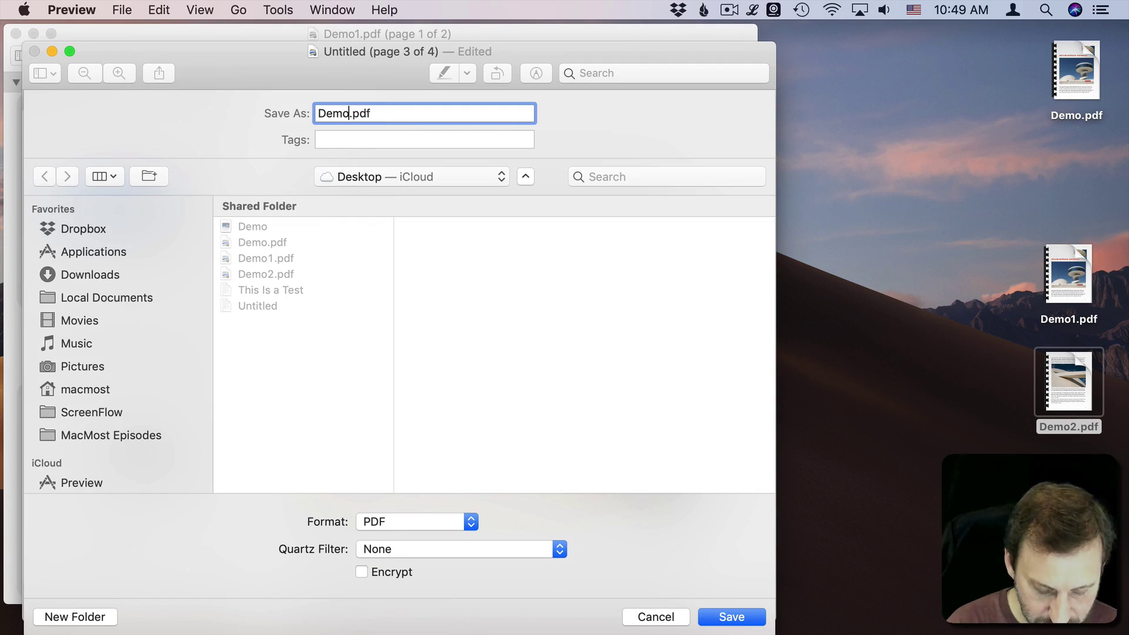
{"action": "type", "text": "py"}
{"action": "key", "text": "Return"}
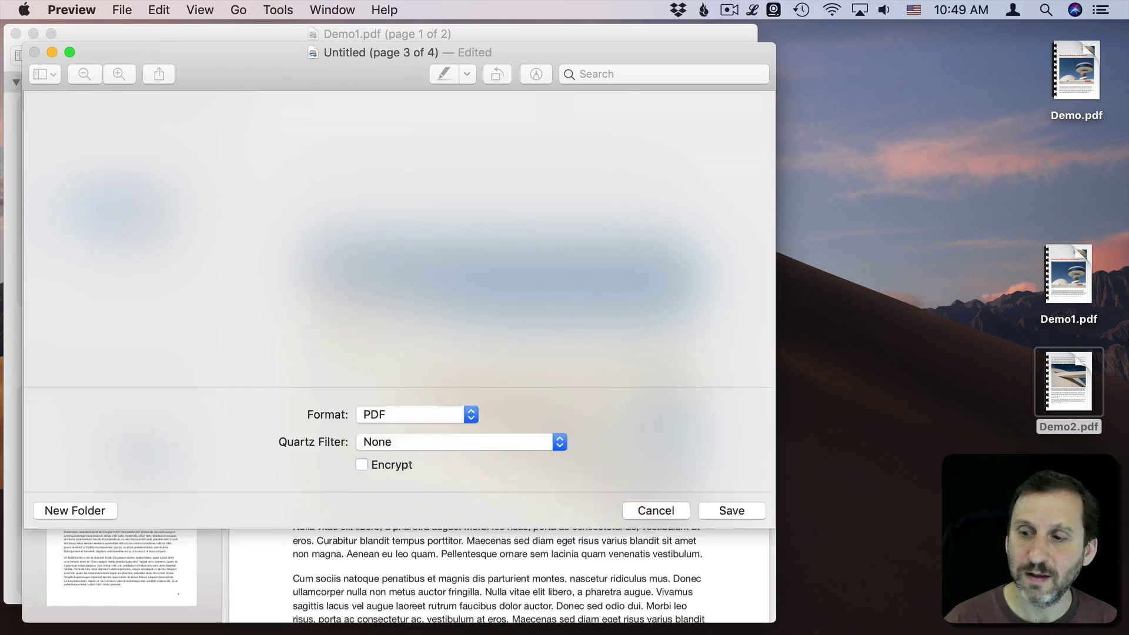
{"action": "left_click", "coordinate": [964, 157]}
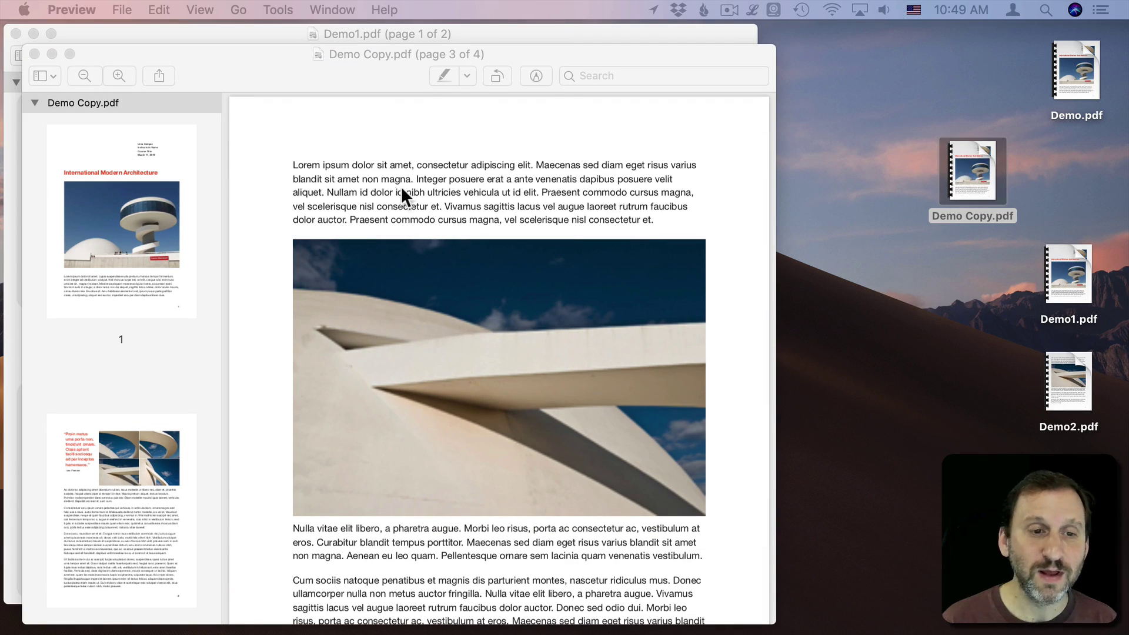
Close the Demo Copy.pdf and Demo1.pdf windows.
{"action": "left_click", "coordinate": [308, 133]}
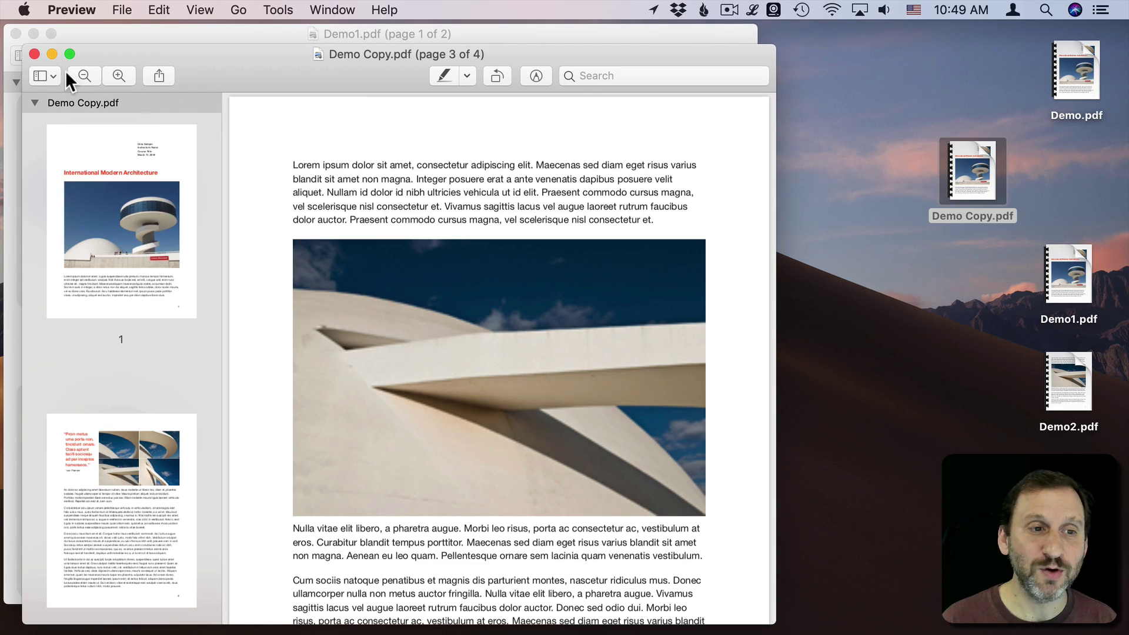
{"action": "left_click", "coordinate": [998, 320]}
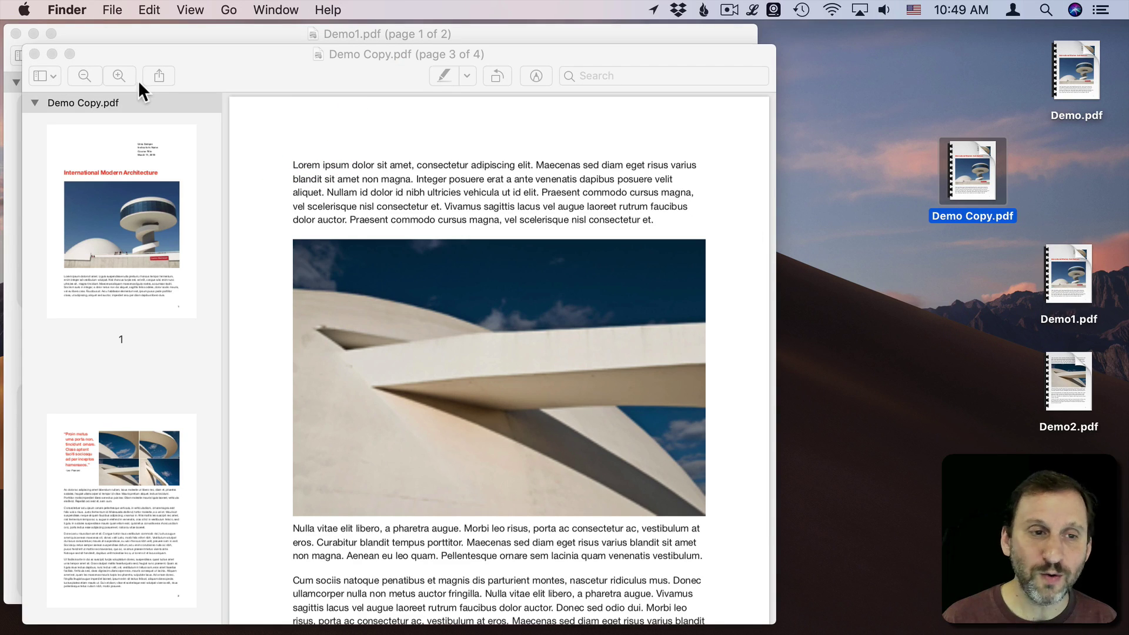
{"action": "left_click", "coordinate": [34, 54]}
{"action": "left_click", "coordinate": [16, 34]}
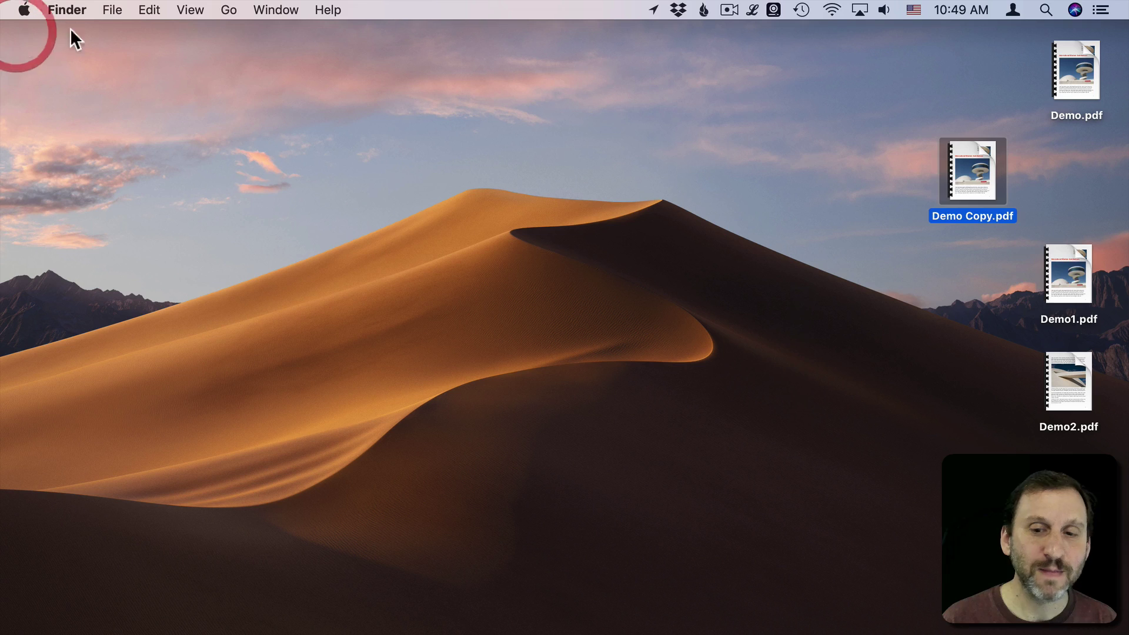
Duplicate Demo1.pdf on the desktop and place the copy beside the original, below Demo Copy.pdf.
{"action": "left_click", "coordinate": [1082, 264]}
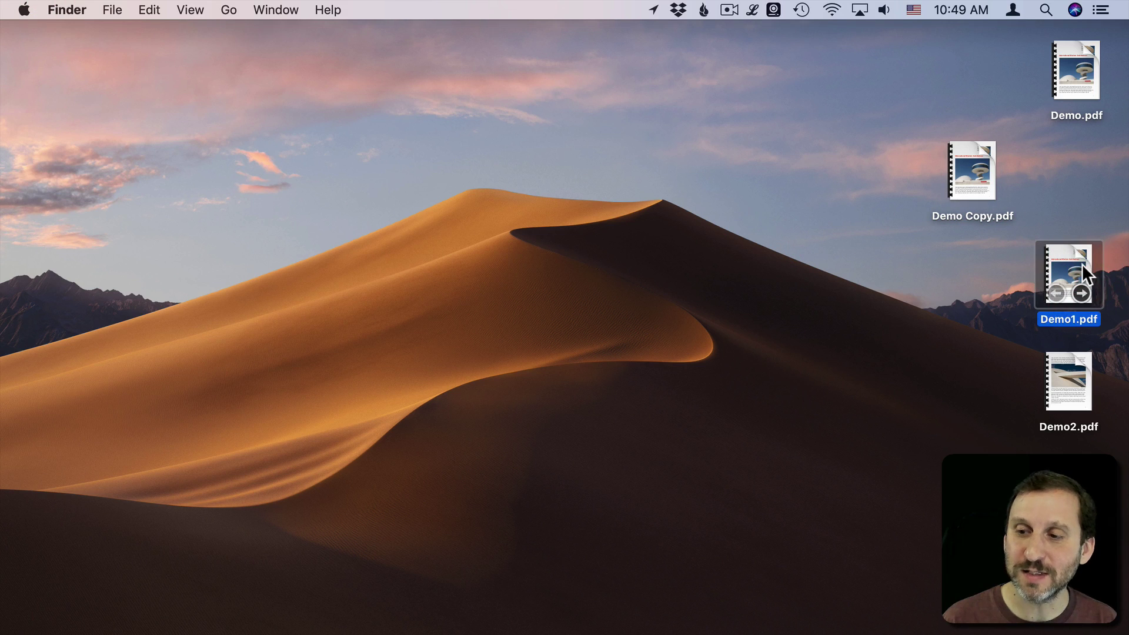
{"action": "left_click", "coordinate": [111, 9]}
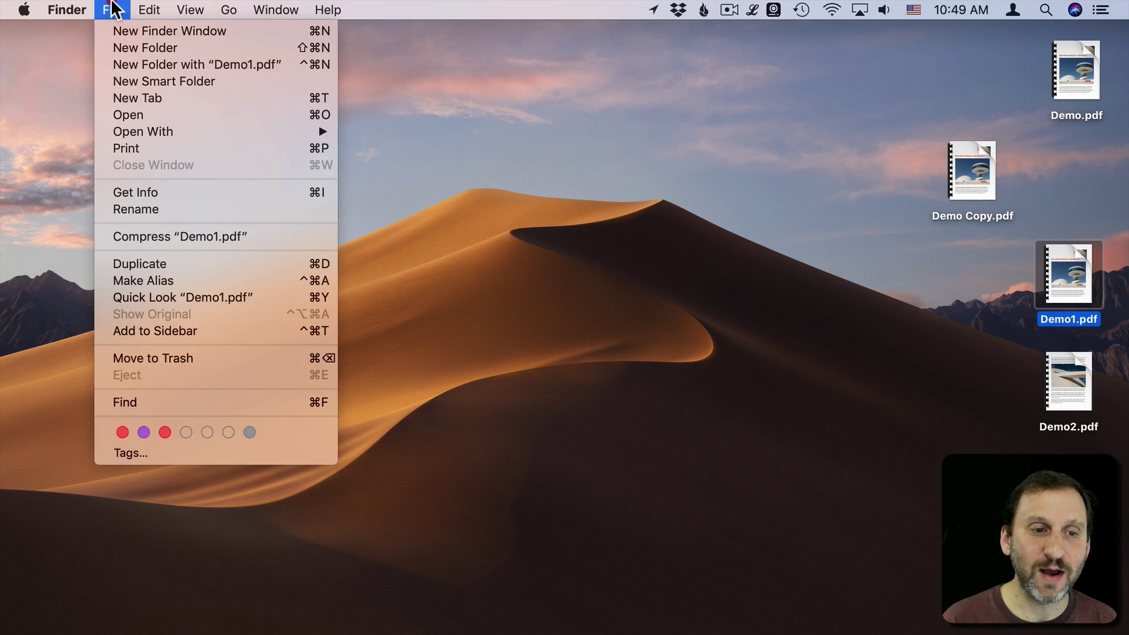
{"action": "left_click", "coordinate": [132, 263]}
{"action": "left_click_drag", "start_coordinate": [1039, 284], "coordinate": [903, 266]}
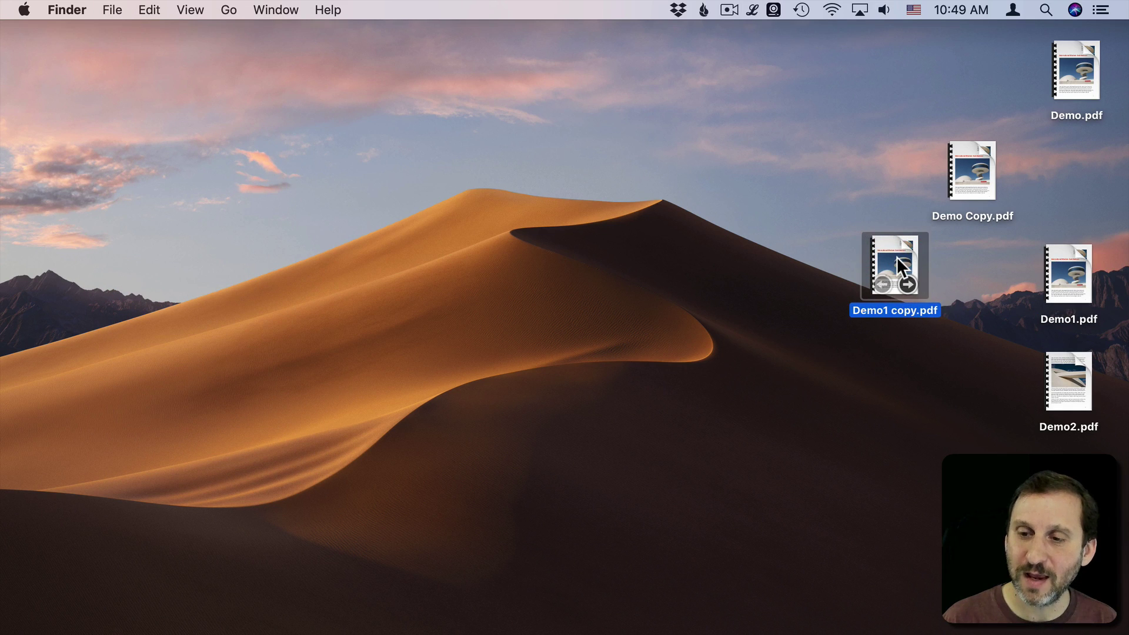
Open Demo1 copy.pdf and Demo2.pdf and arrange the windows so both thumbnail lists are visible.
{"action": "double_click", "coordinate": [897, 256]}
{"action": "scroll", "coordinate": [188, 407], "scroll_direction": "down", "scroll_amount": 1}
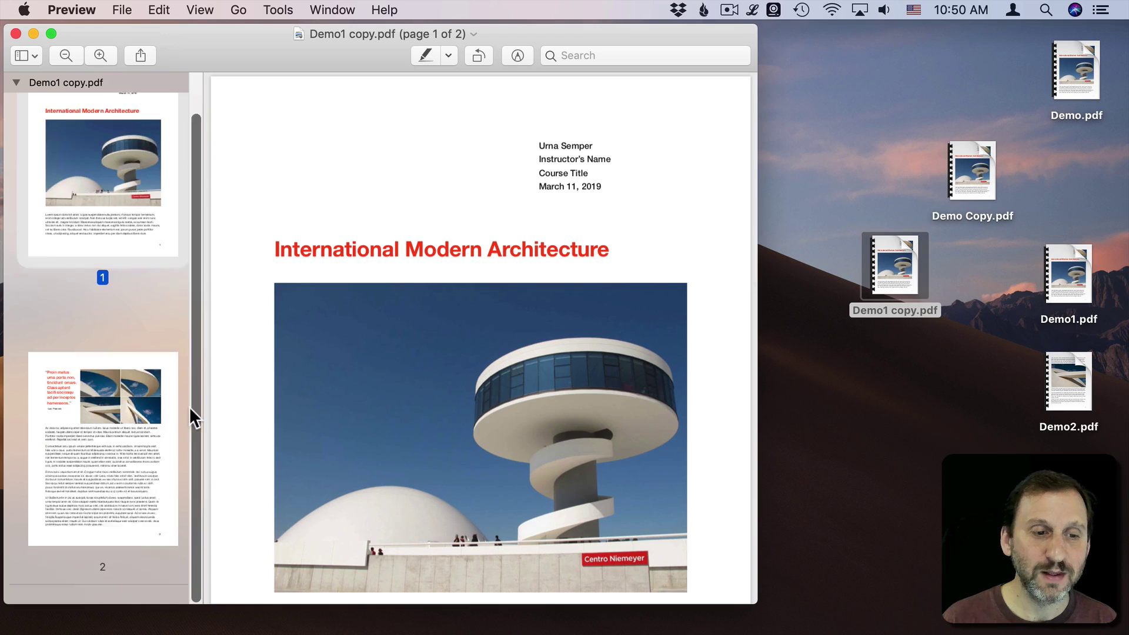
{"action": "mouse_move", "coordinate": [1061, 379]}
{"action": "left_mouse_down"}
{"action": "mouse_move", "coordinate": [132, 456]}
{"action": "mouse_move", "coordinate": [123, 575]}
{"action": "mouse_move", "coordinate": [1057, 281]}
{"action": "mouse_move", "coordinate": [1052, 348]}
{"action": "mouse_move", "coordinate": [1066, 369]}
{"action": "left_mouse_up"}
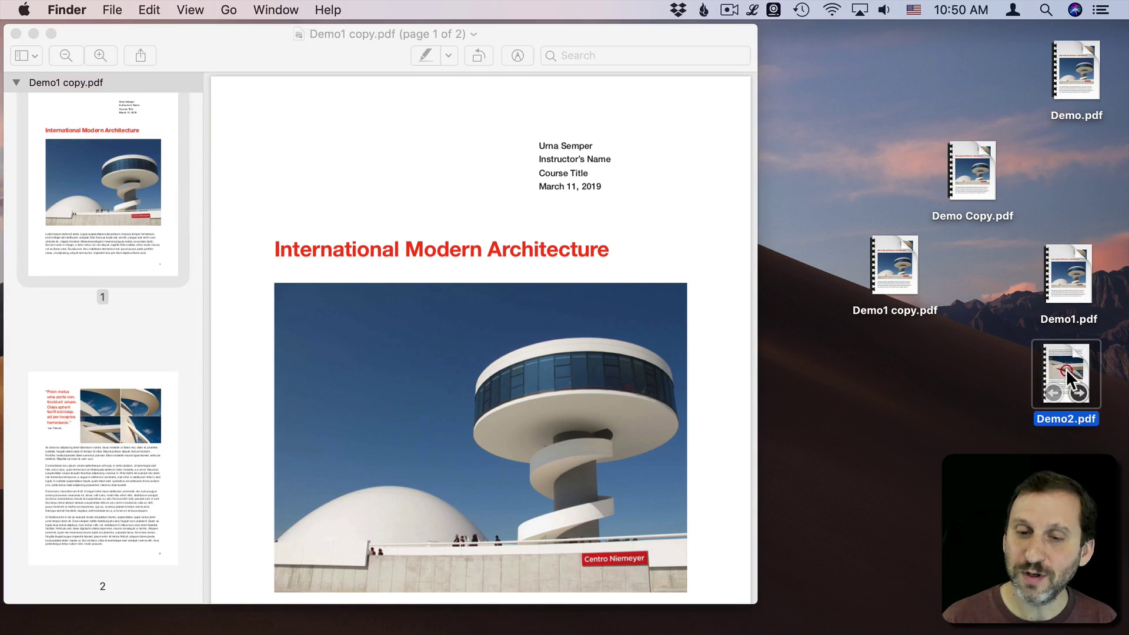
{"action": "double_click", "coordinate": [1066, 369]}
{"action": "left_click_drag", "start_coordinate": [234, 85], "coordinate": [562, 40]}
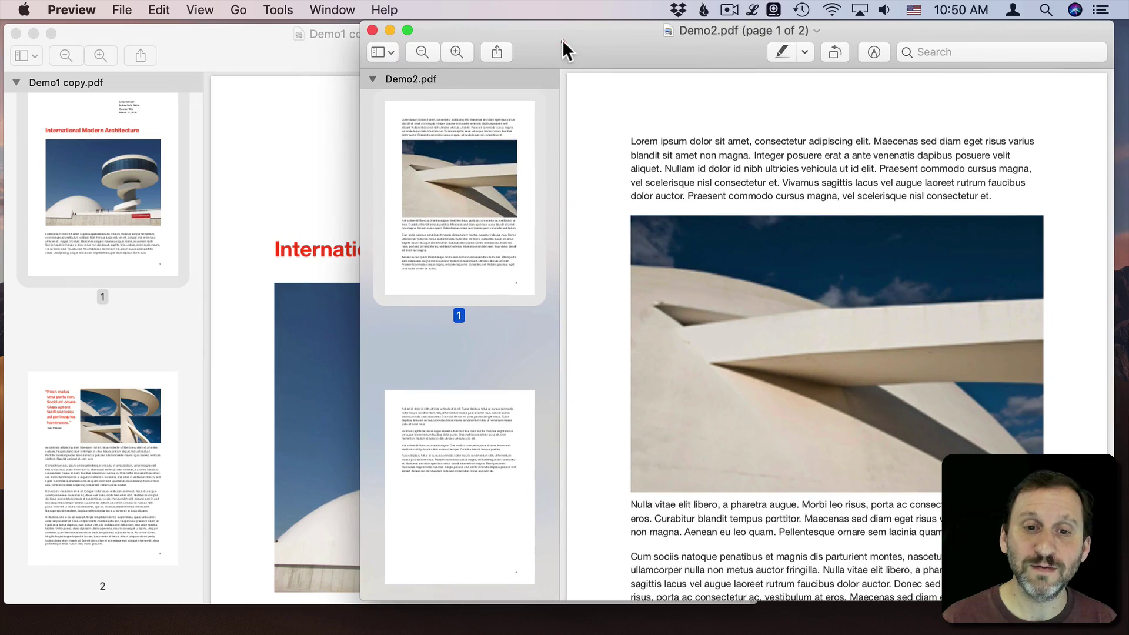
Select pages 1 and 2 of Demo2.pdf, insert them after page 2 of Demo1 copy.pdf and check the added pages.
{"action": "left_click", "coordinate": [438, 463], "text": "super"}
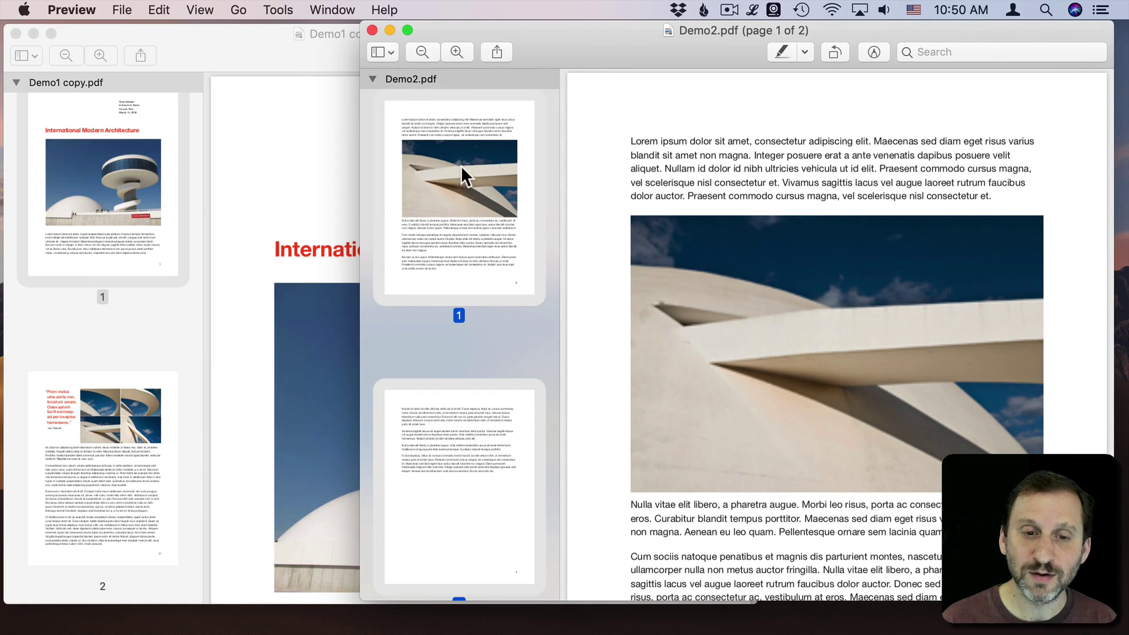
{"action": "scroll", "coordinate": [447, 384], "scroll_direction": "down", "scroll_amount": 2}
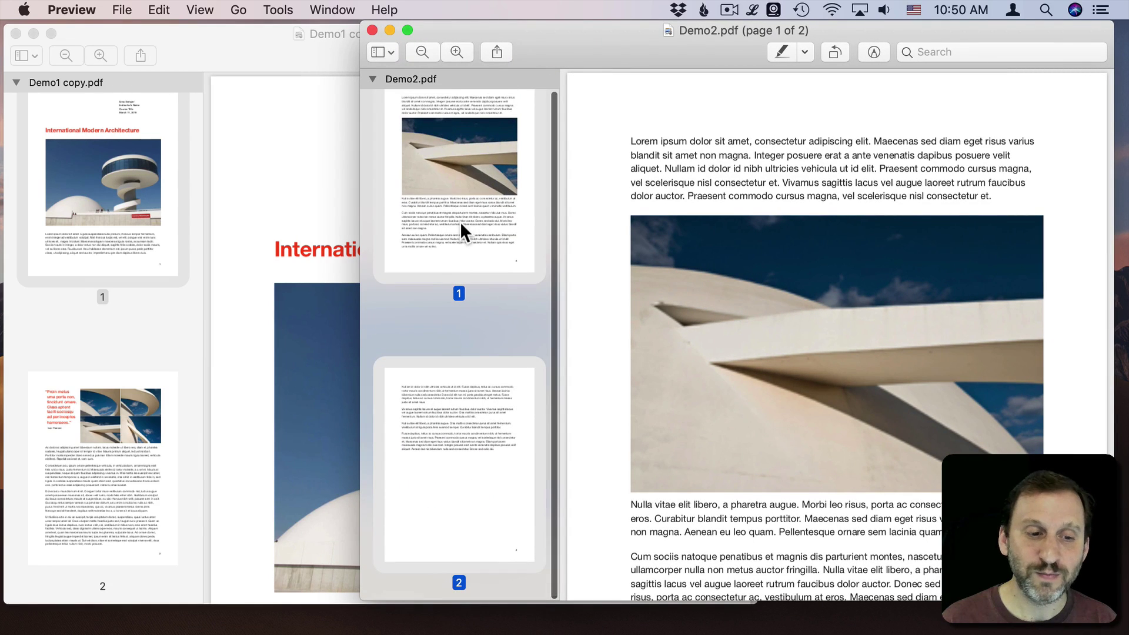
{"action": "left_click_drag", "start_coordinate": [460, 221], "coordinate": [132, 588]}
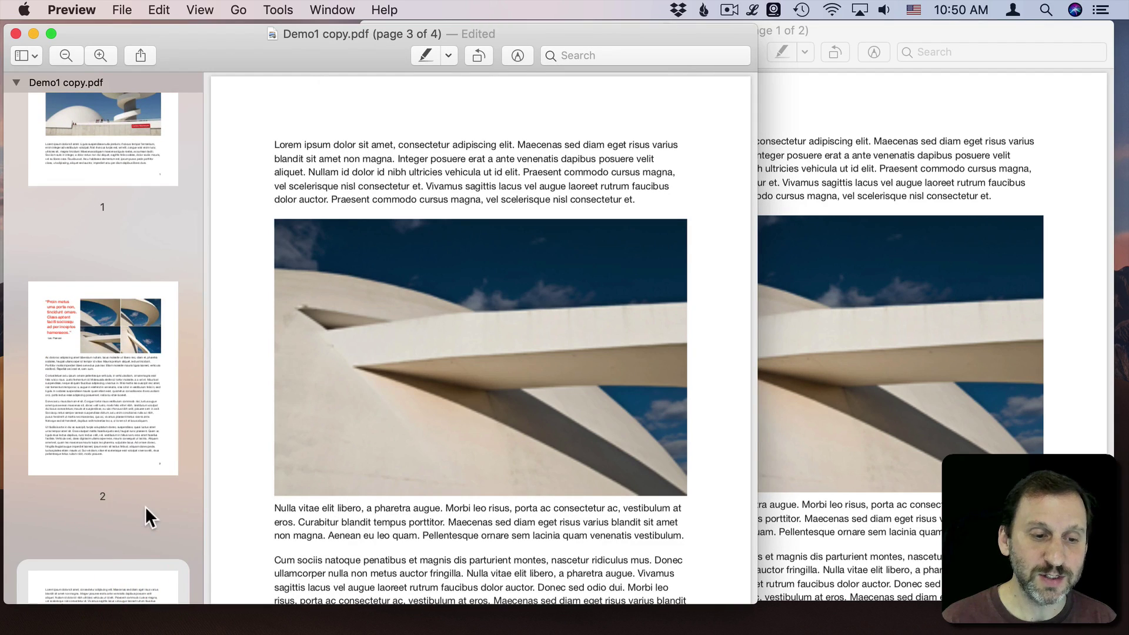
{"action": "left_click", "coordinate": [144, 326]}
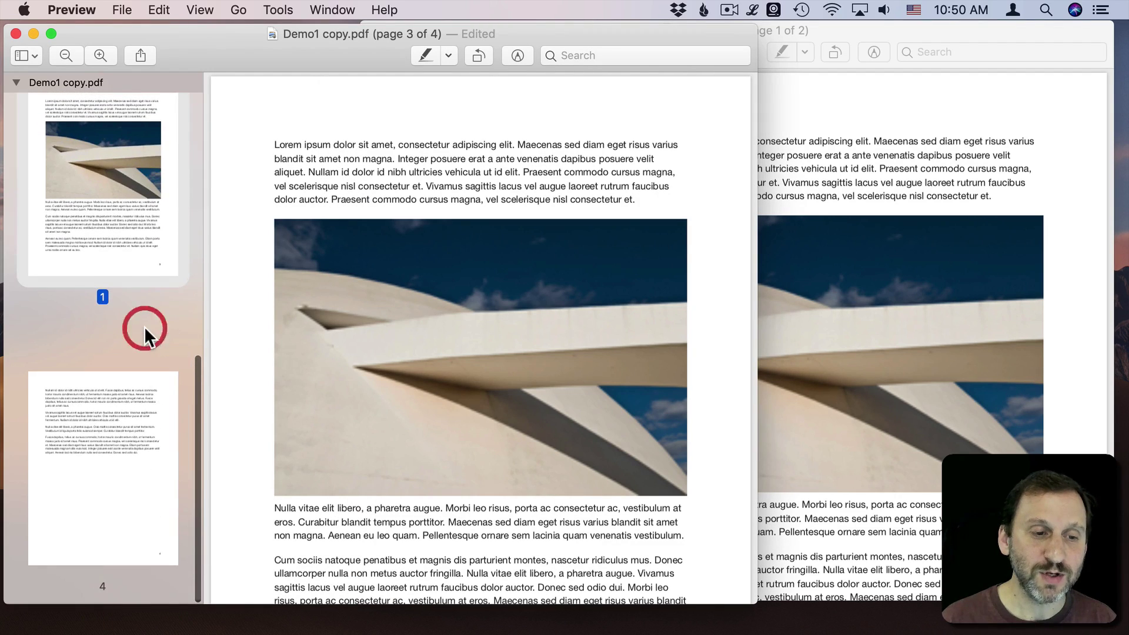
{"action": "scroll", "coordinate": [138, 313], "scroll_direction": "up", "scroll_amount": 3}
{"action": "left_click", "coordinate": [135, 217]}
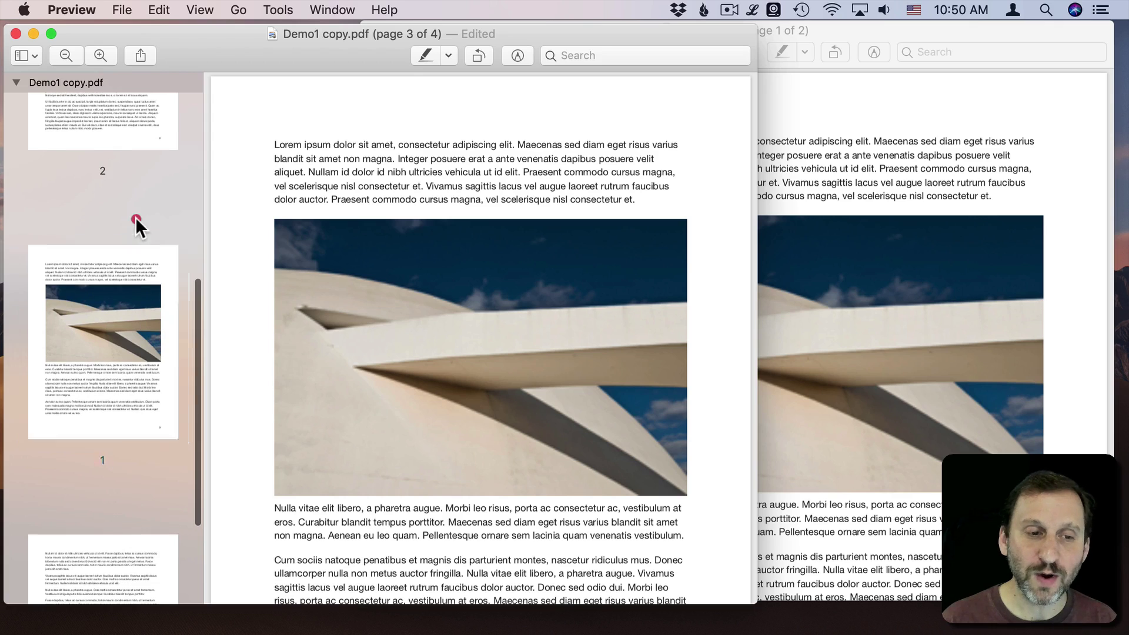
Compare with the Demo2.pdf window, return to the first page thumbnail of Demo1 copy.pdf and save that document.
{"action": "left_click", "coordinate": [838, 310]}
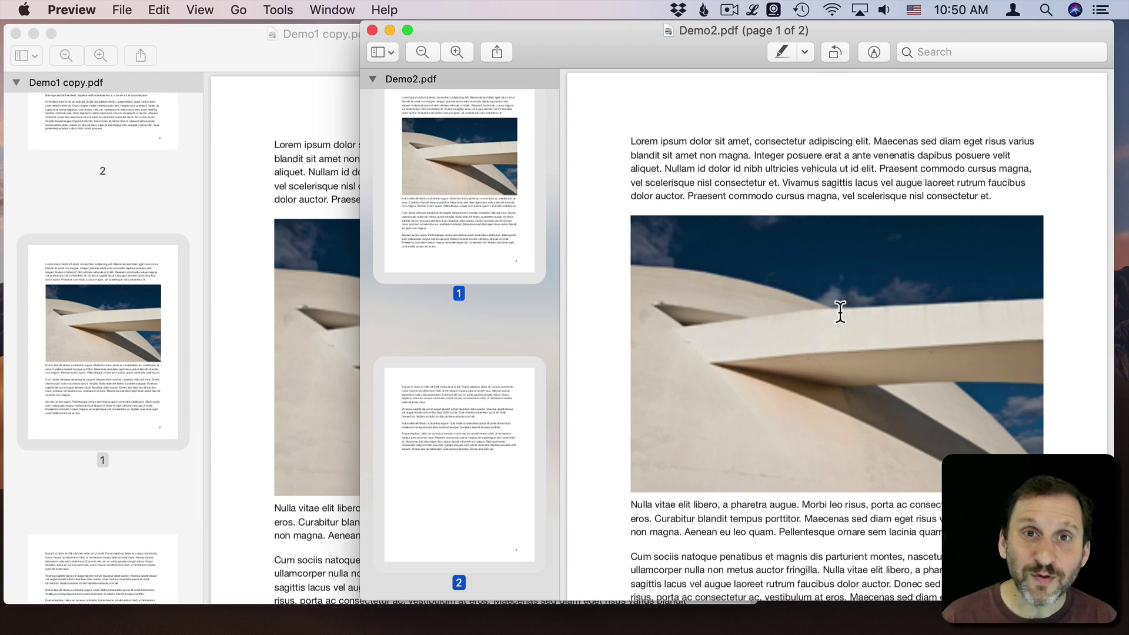
{"action": "left_click", "coordinate": [130, 288]}
{"action": "scroll", "coordinate": [131, 200], "scroll_direction": "up", "scroll_amount": 5}
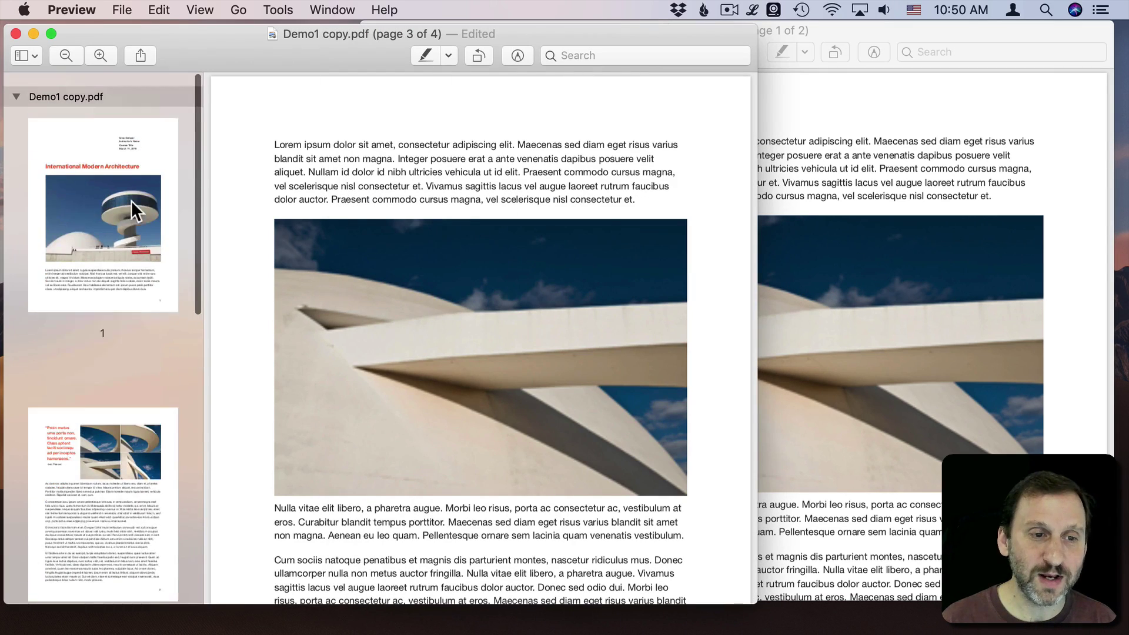
{"action": "key", "text": "super+s"}
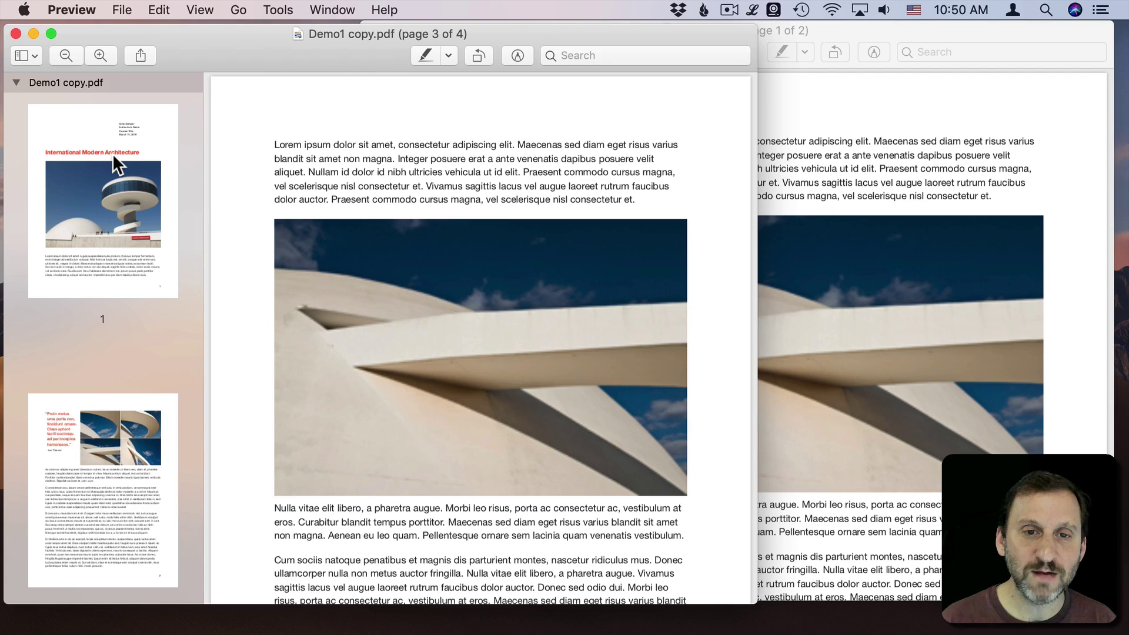
Close the Demo1 copy.pdf and Demo2.pdf windows.
{"action": "key", "text": "super+w"}
{"action": "key", "text": "super+w"}
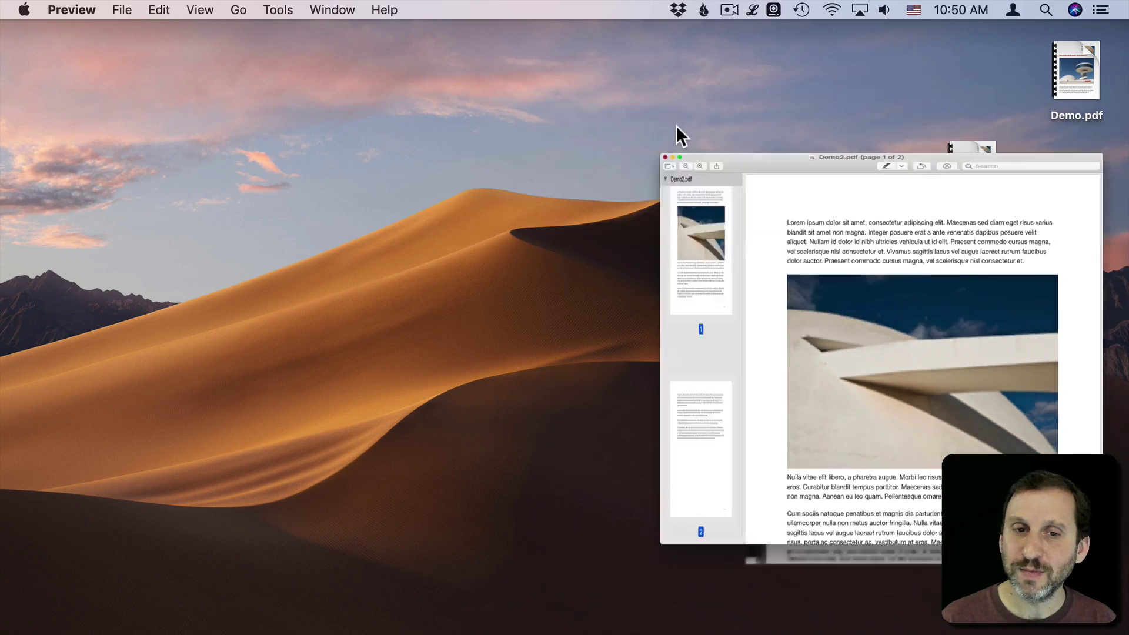
Open Demo1.pdf and create a new document from a copy of its page 2.
{"action": "double_click", "coordinate": [1075, 266]}
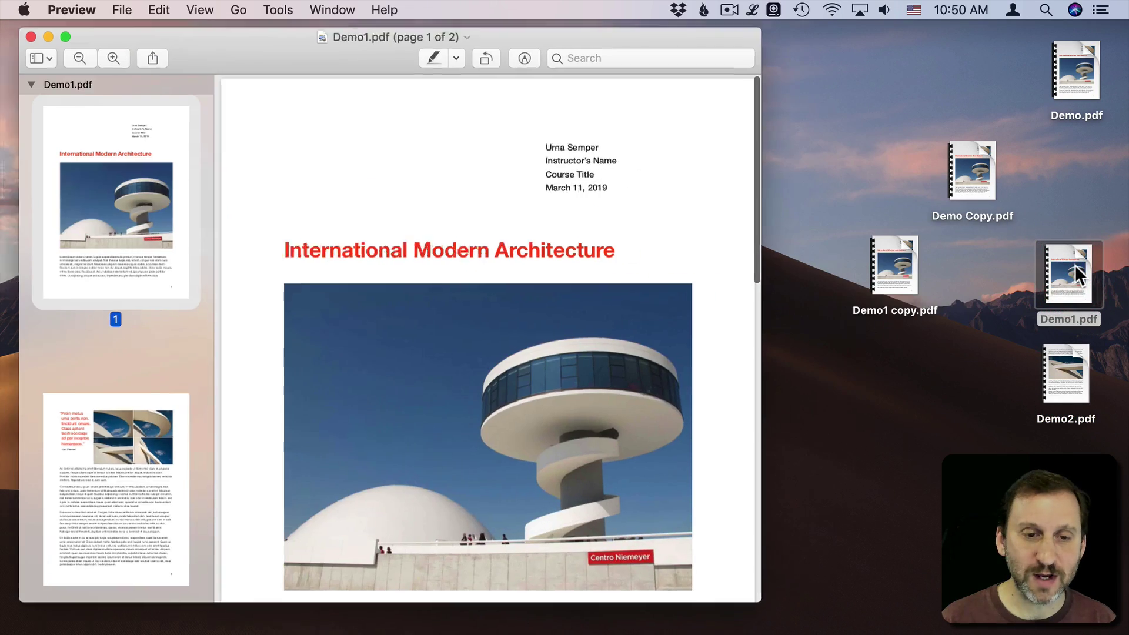
{"action": "left_click", "coordinate": [128, 435]}
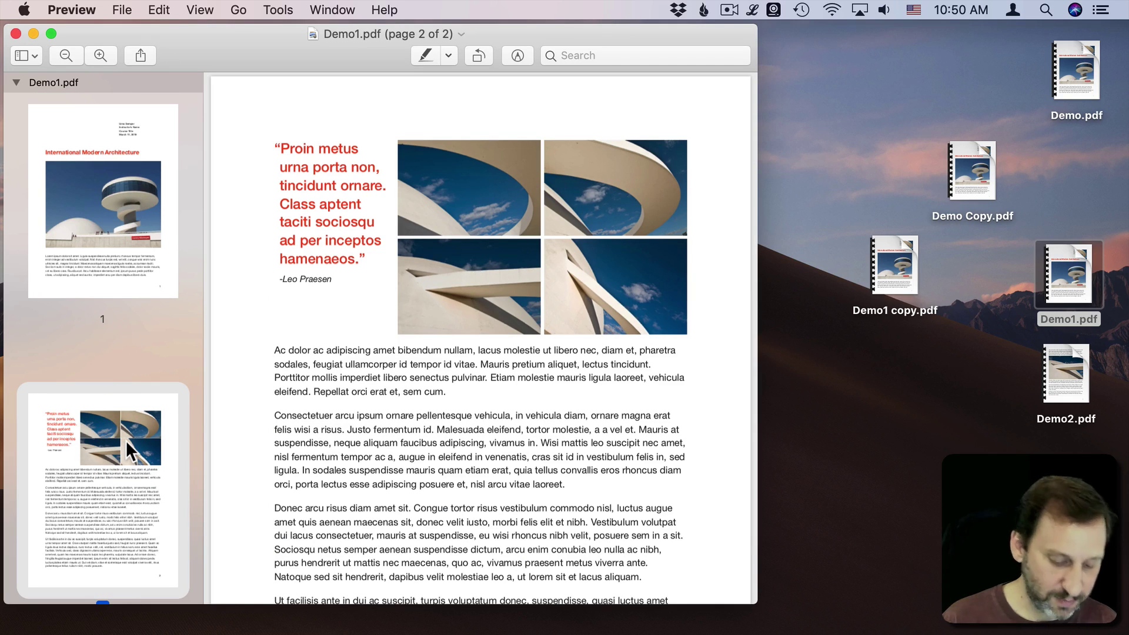
{"action": "left_click", "coordinate": [122, 10]}
{"action": "left_click", "coordinate": [132, 26]}
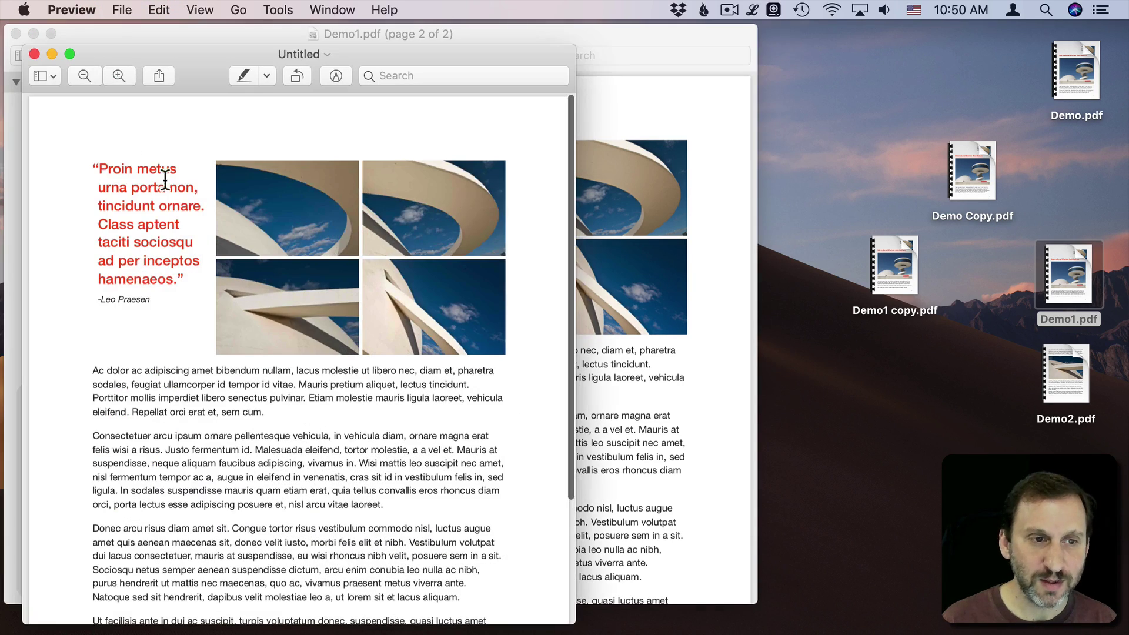
Open Demo2.pdf at page 2 beside the Untitled document, and show page thumbnails in Untitled.
{"action": "double_click", "coordinate": [1044, 351]}
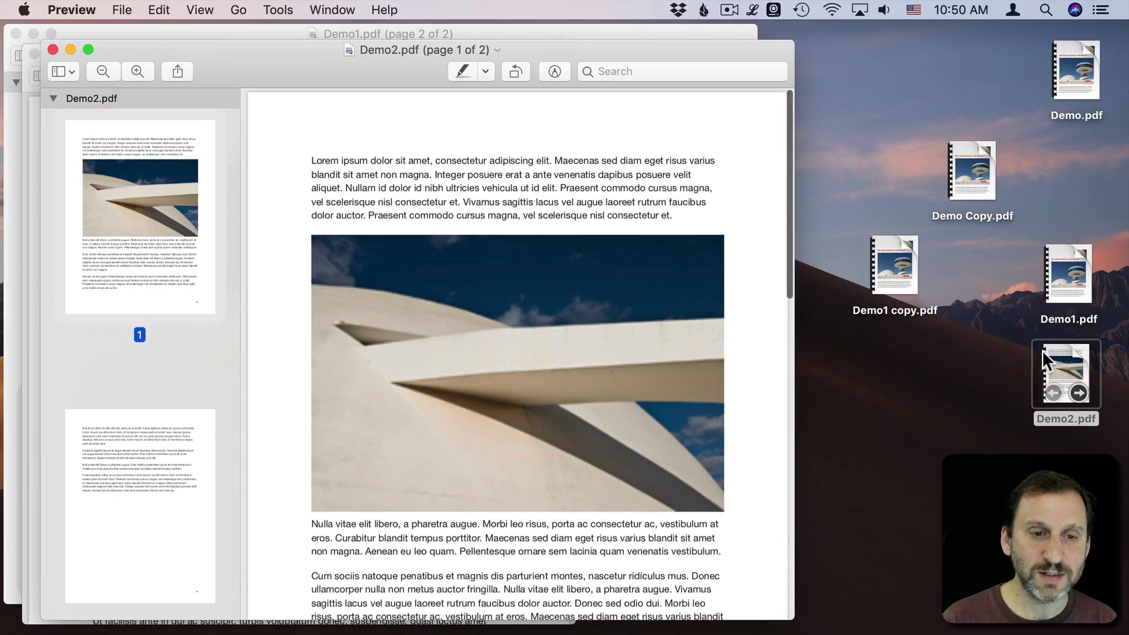
{"action": "left_click", "coordinate": [133, 485]}
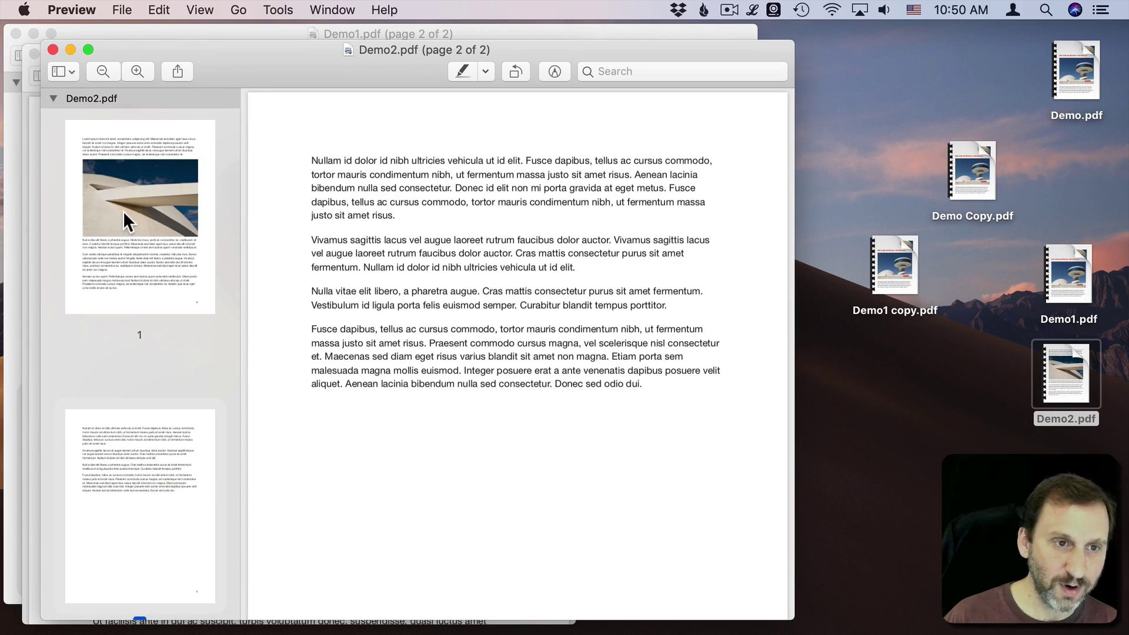
{"action": "left_click_drag", "start_coordinate": [115, 43], "coordinate": [545, 31]}
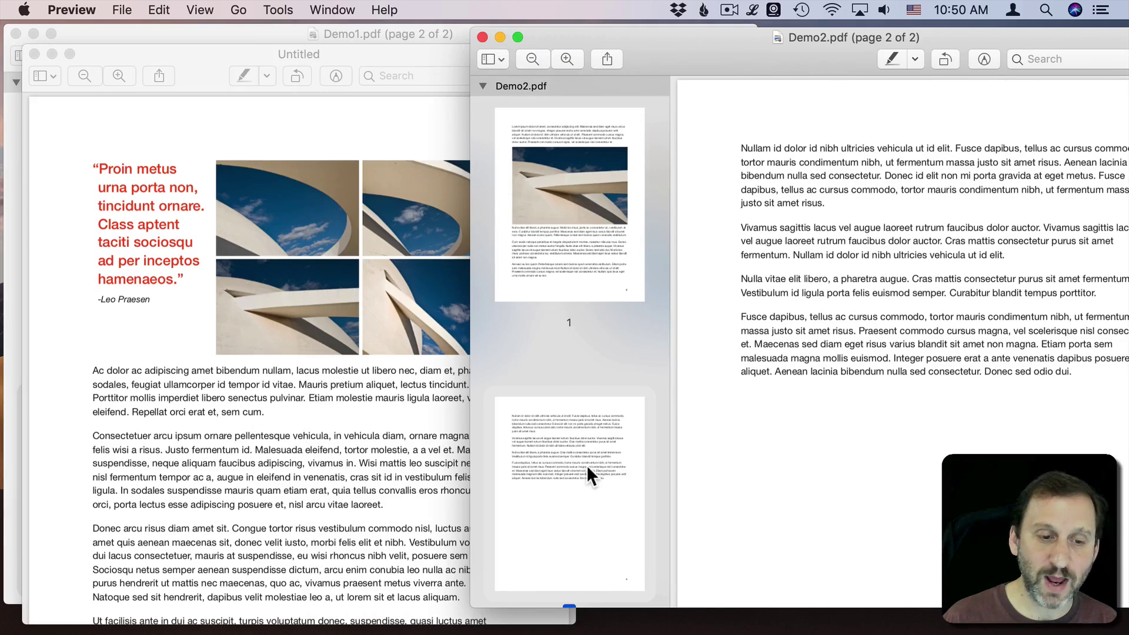
{"action": "left_click", "coordinate": [151, 140]}
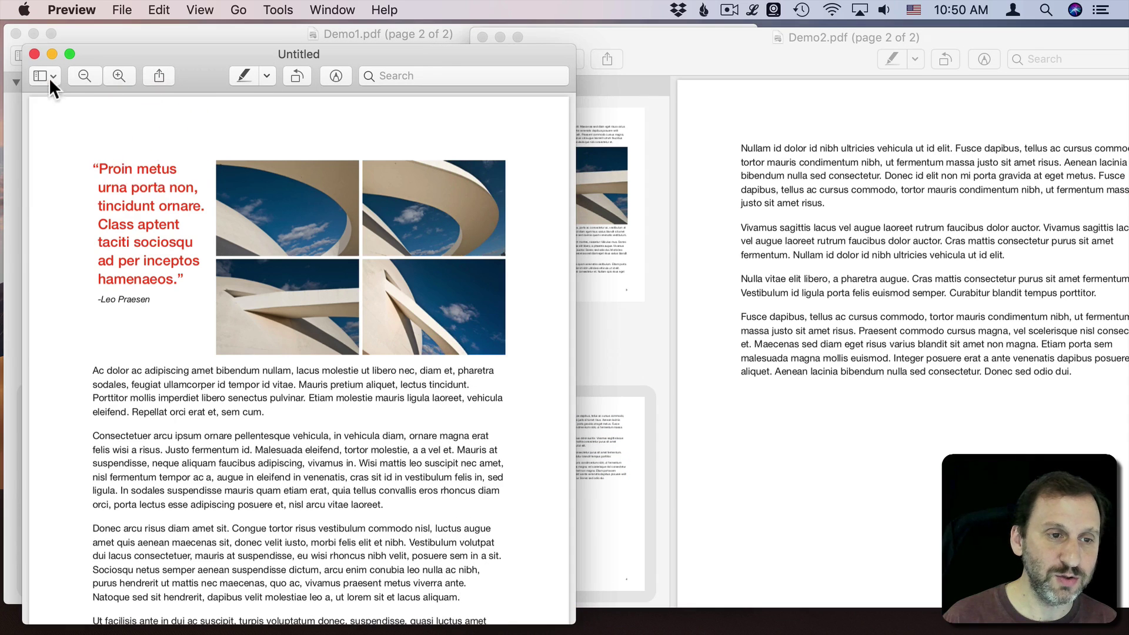
{"action": "left_click_drag", "start_coordinate": [49, 76], "coordinate": [63, 111]}
{"action": "left_click", "coordinate": [844, 476]}
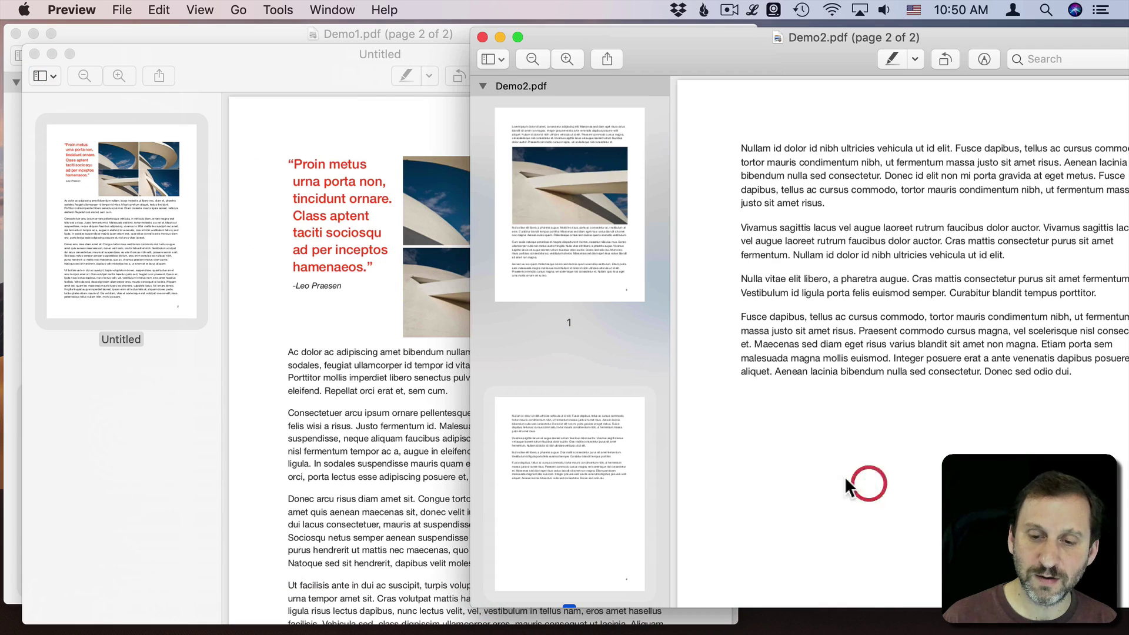
Add page 2 of Demo2.pdf below the existing page of the Untitled document and check both pages.
{"action": "left_click_drag", "start_coordinate": [522, 464], "coordinate": [133, 420]}
{"action": "left_click", "coordinate": [121, 277]}
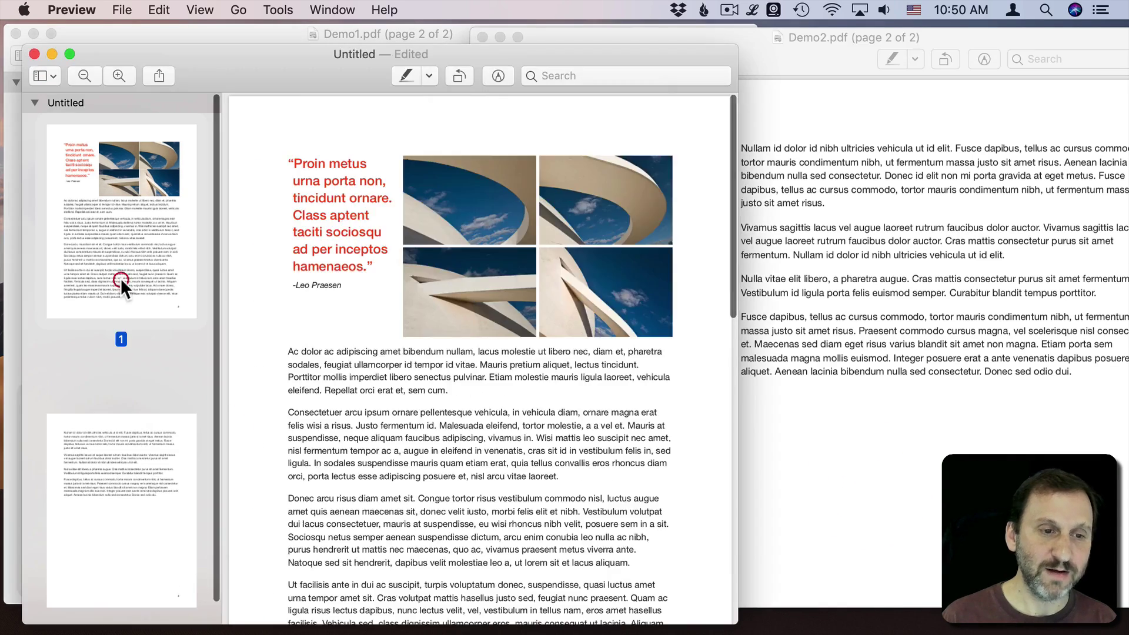
{"action": "left_click", "coordinate": [132, 448]}
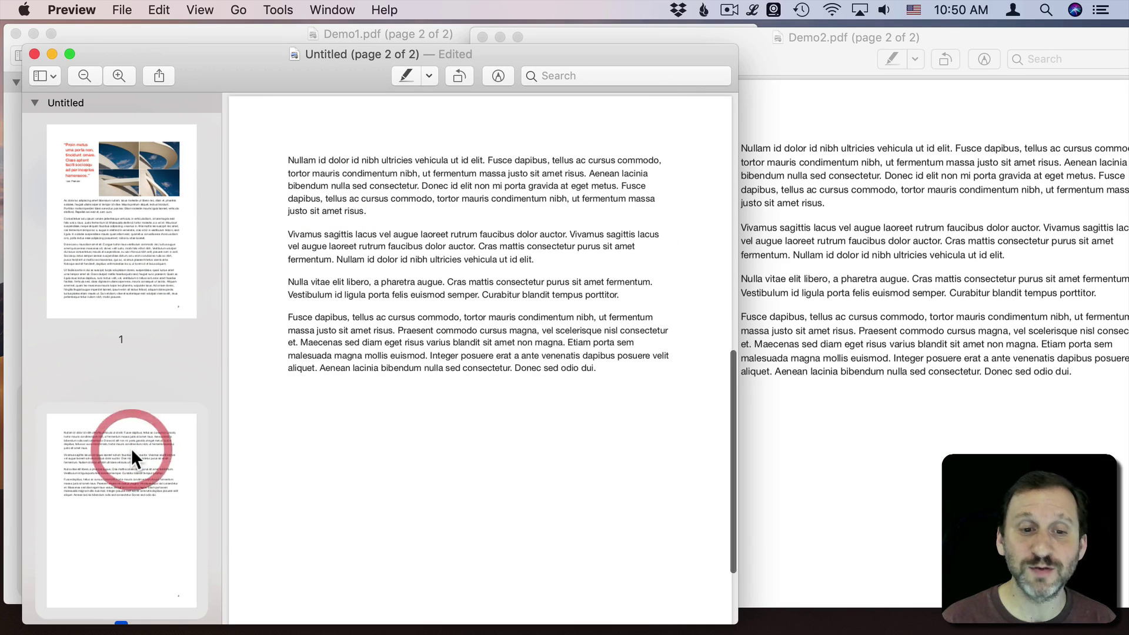
Close Demo2.pdf, discard the Untitled document without saving, and close Demo1.pdf to return to the desktop.
{"action": "left_click", "coordinate": [1044, 335]}
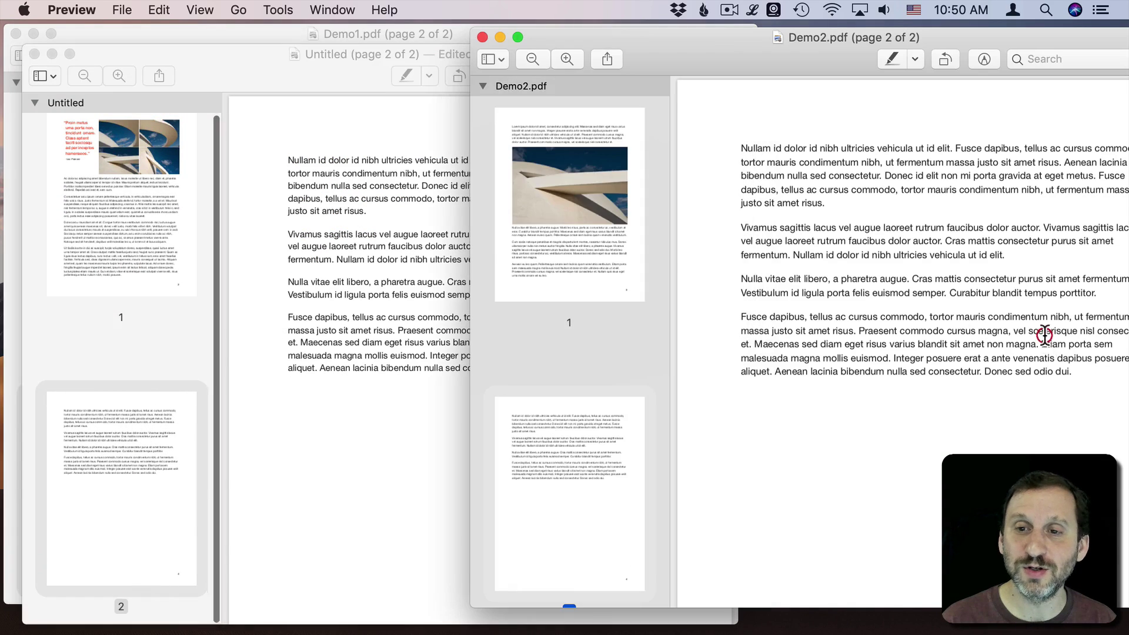
{"action": "key", "text": "super+w"}
{"action": "left_click", "coordinate": [34, 53]}
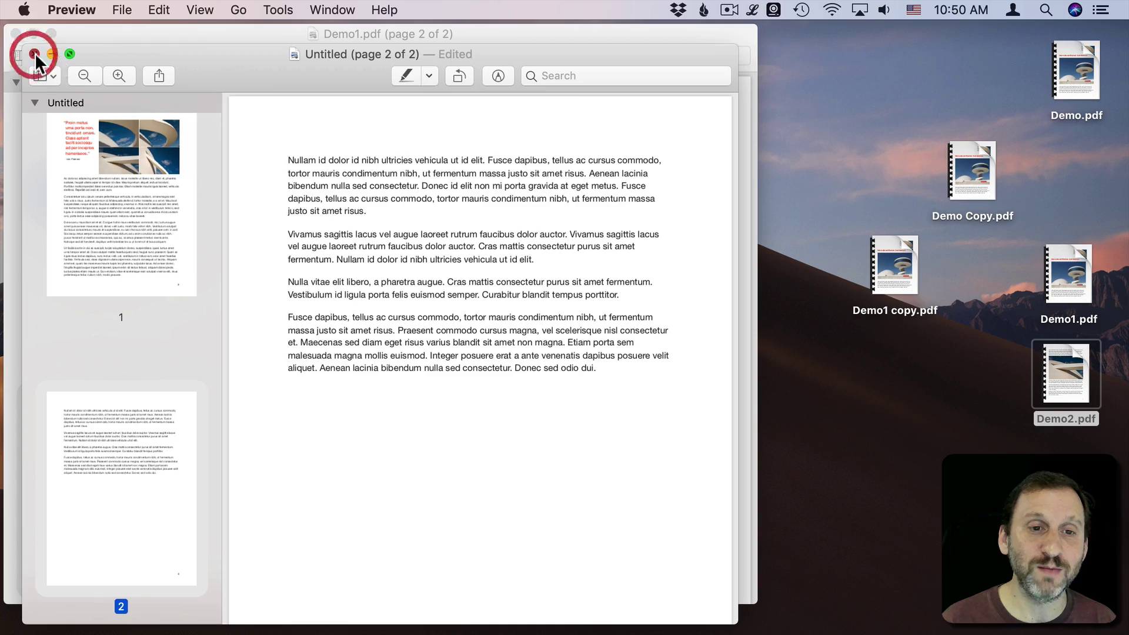
{"action": "left_click", "coordinate": [261, 404]}
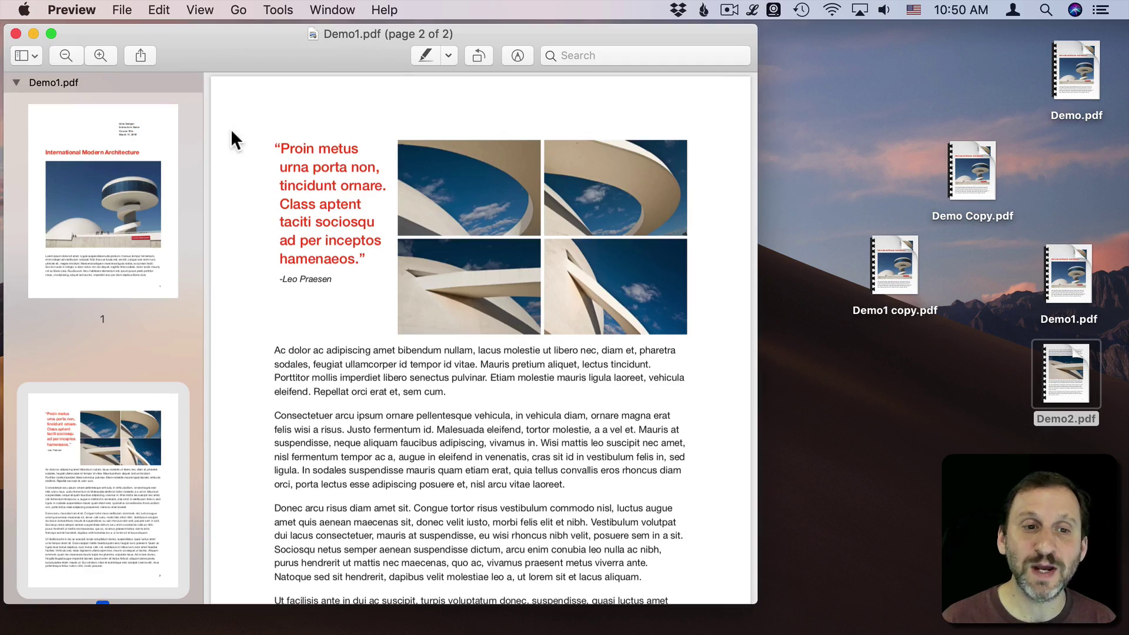
{"action": "left_click", "coordinate": [16, 34]}
{"action": "left_click", "coordinate": [794, 235]}
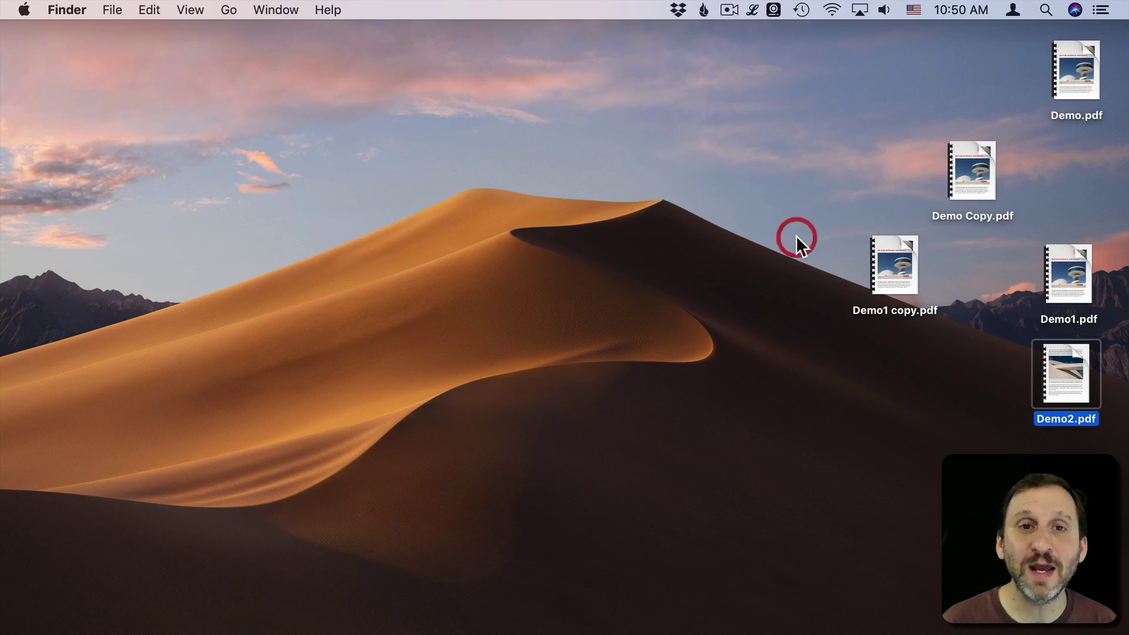